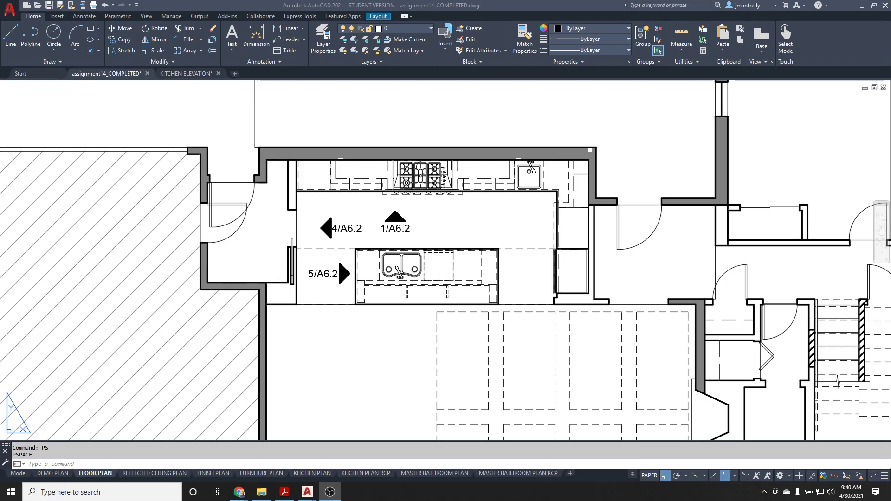
- Look over the FLOOR PLAN and KITCHEN PLAN sheets, then centre the kitchen on FLOOR PLAN
scroll(20, 350, "down", 5)
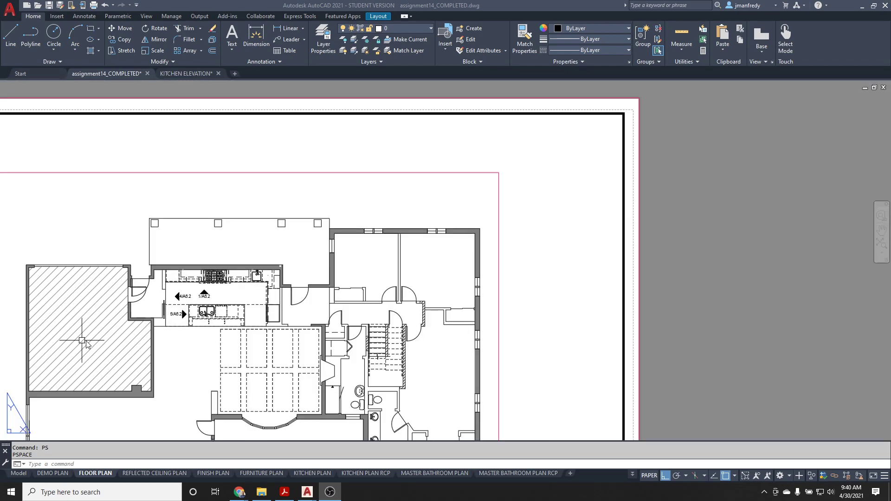
scroll(211, 304, "up", 1)
scroll(195, 304, "up", 3)
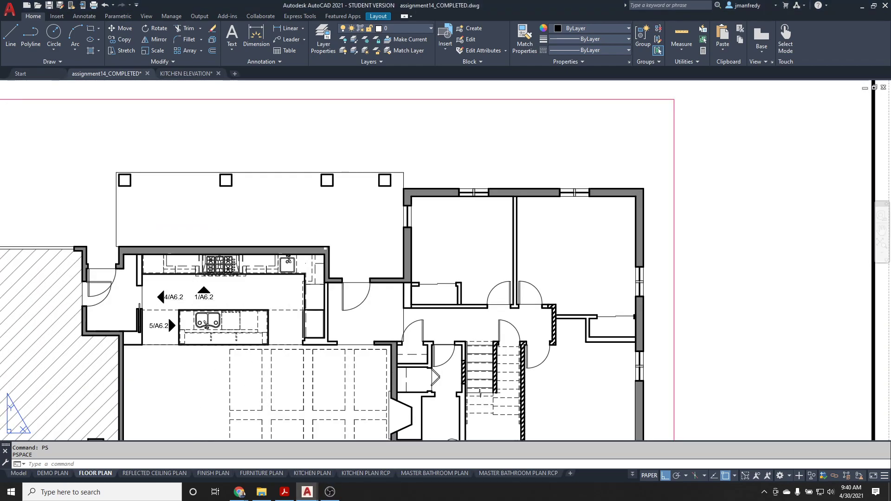
middle_click_drag(240, 318, 371, 237)
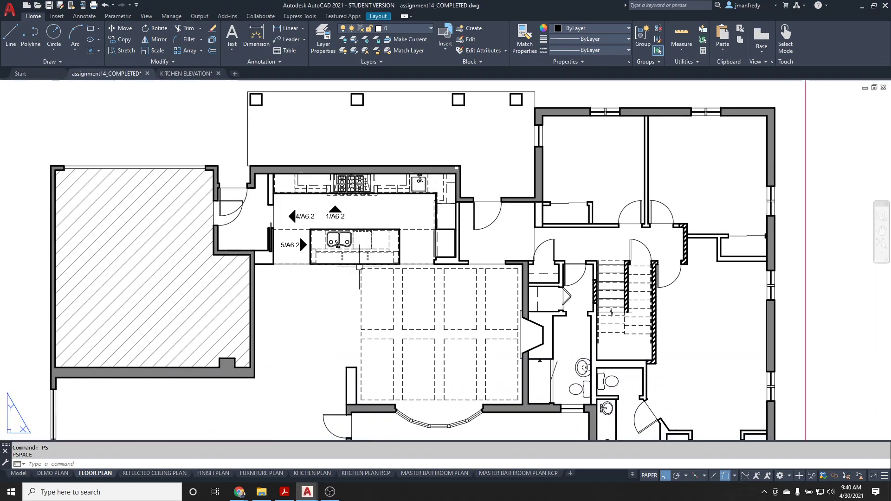
scroll(367, 238, "down", 2)
middle_click_drag(399, 283, 455, 290)
scroll(433, 206, "up", 3)
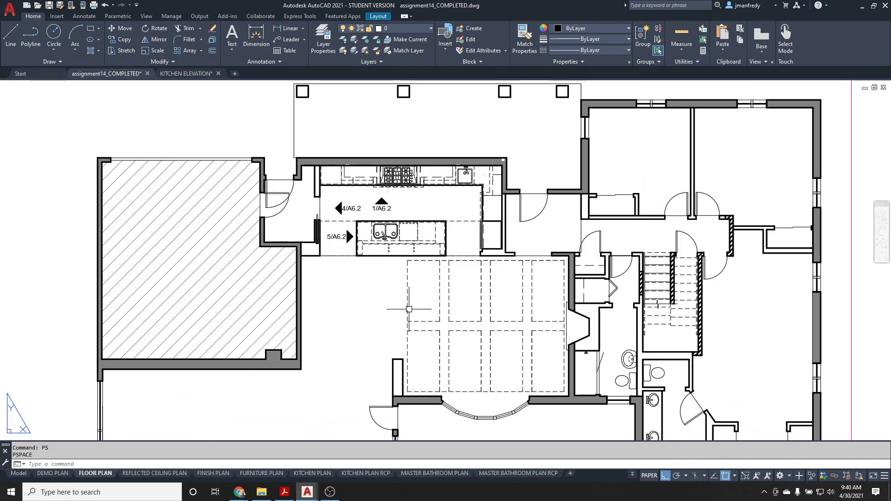
left_click(312, 473)
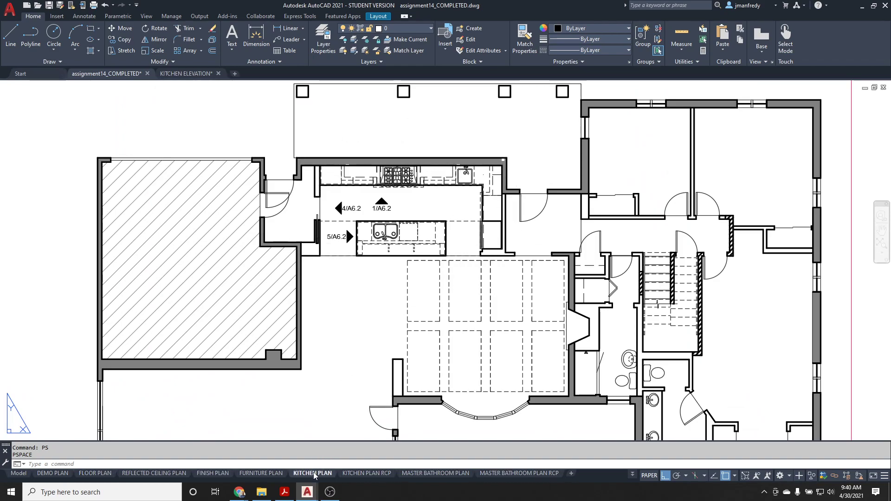
scroll(335, 227, "up", 2)
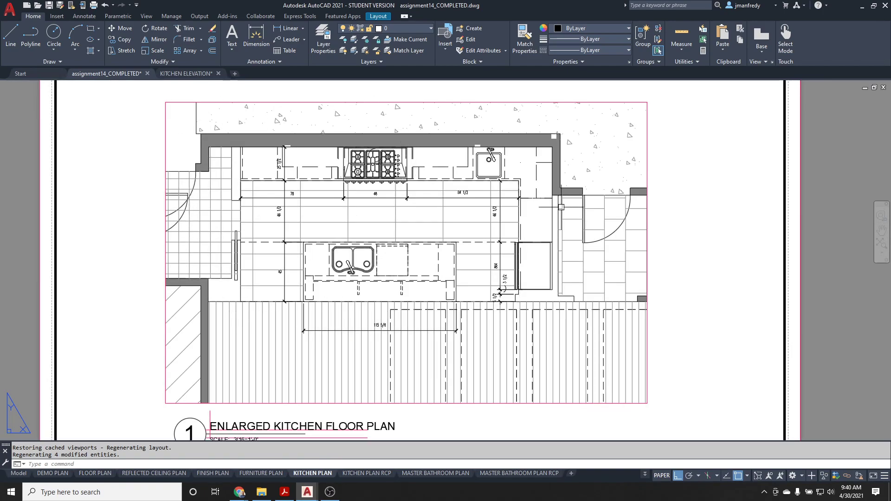
scroll(287, 268, "down", 2)
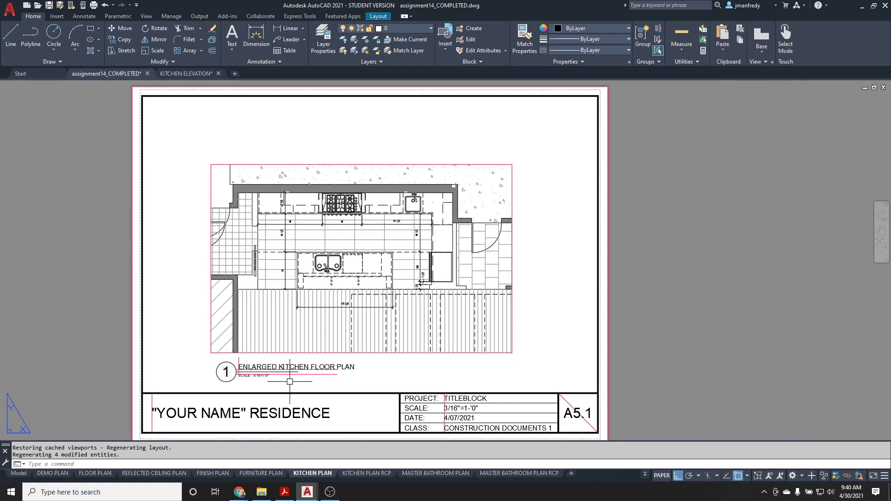
left_click(95, 473)
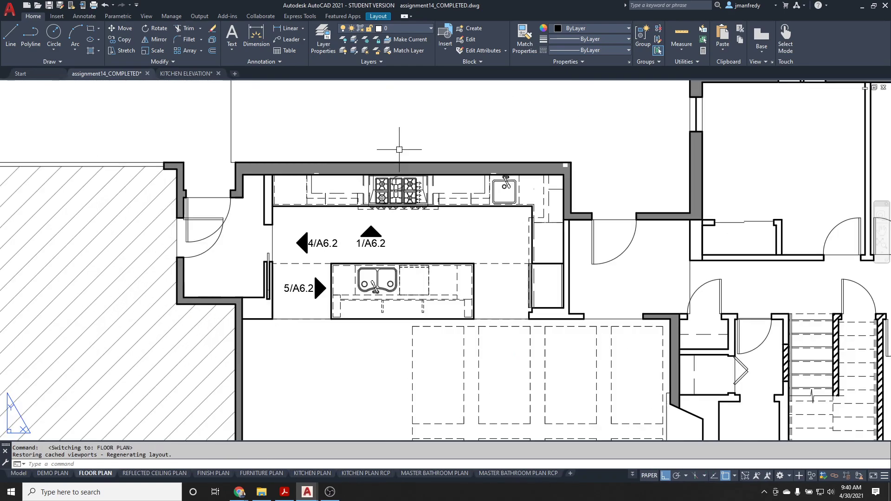
middle_click_drag(477, 143, 513, 135)
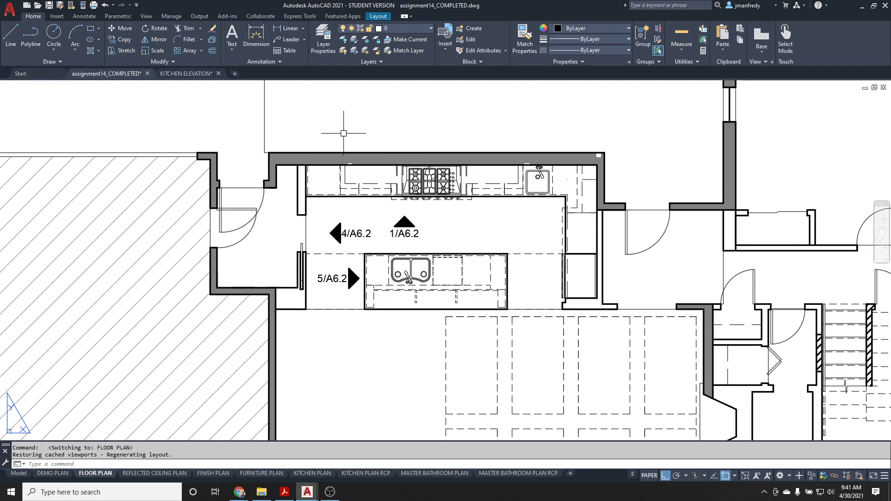
- Draw a rectangle with REC enclosing the kitchen on the FLOOR PLAN sheet
type("rec")
key("Return")
left_click(283, 126)
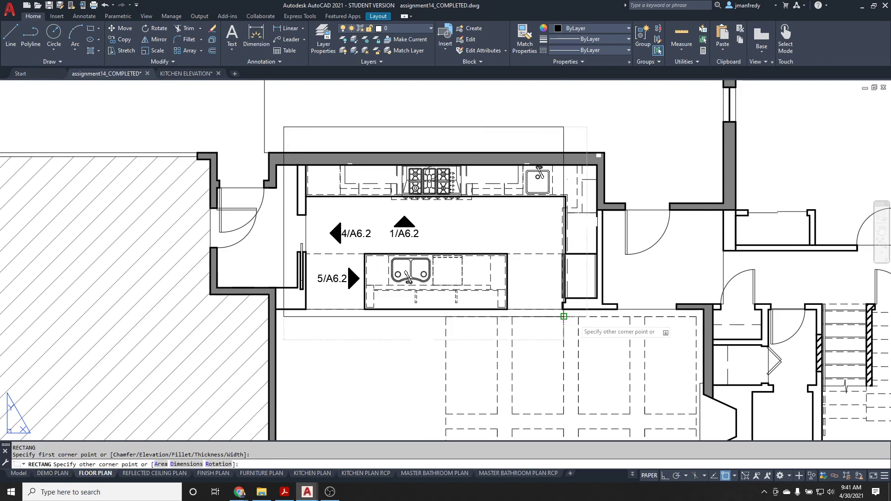
left_click(623, 330)
key("Escape")
key("Escape")
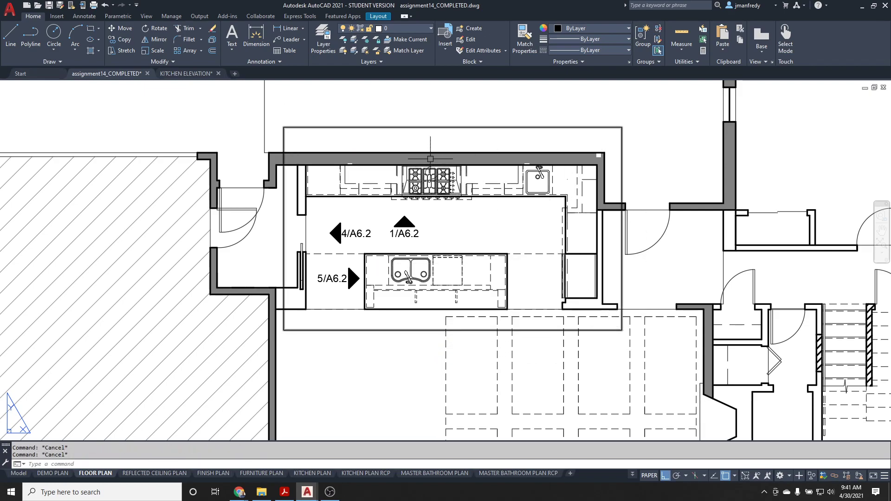
middle_click_drag(418, 125, 439, 138)
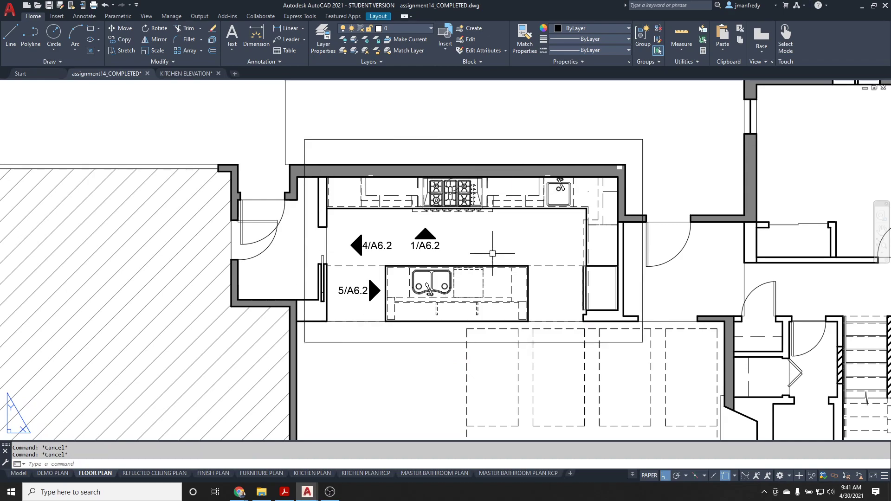
scroll(493, 254, "up", 2)
scroll(493, 253, "down", 2)
middle_click_drag(487, 245, 470, 254)
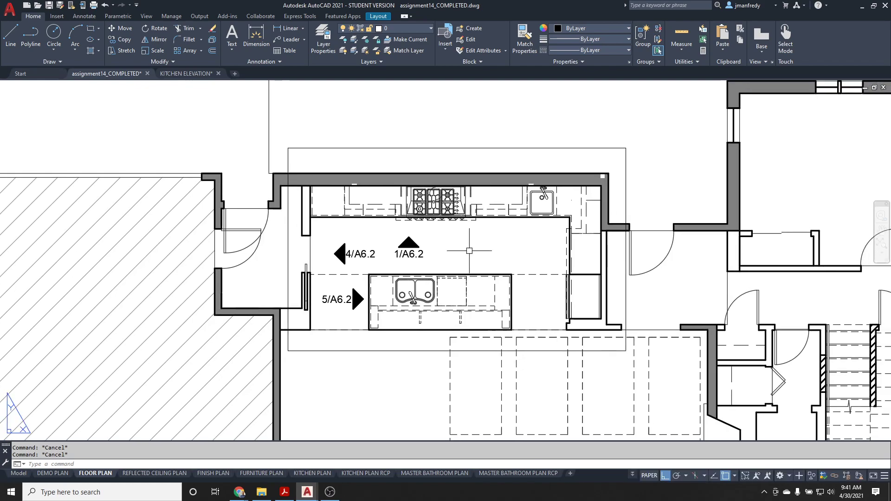
- Set the kitchen rectangle's linetype to HIDDEN in the Properties panel
left_click(471, 148)
left_click(591, 50)
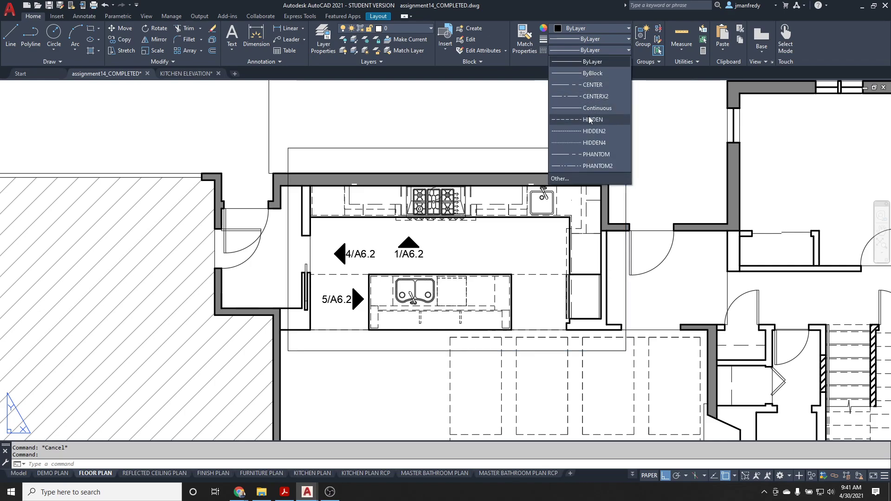
key("Escape")
key("Escape")
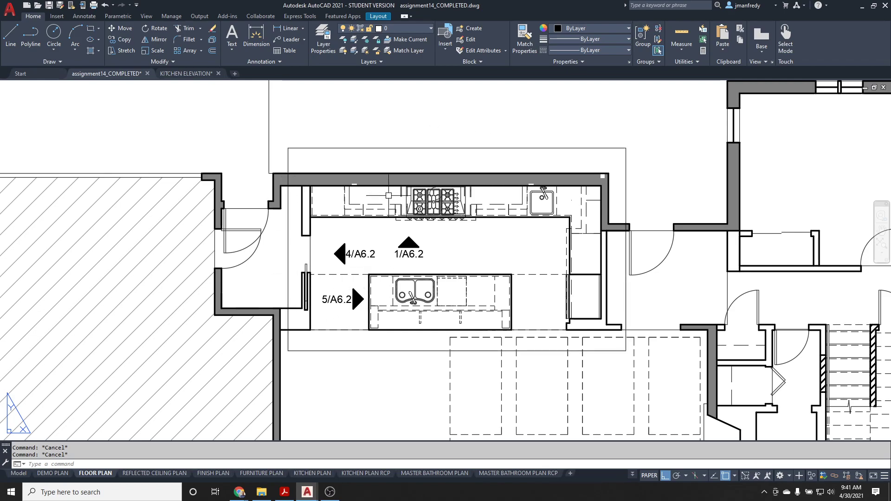
left_click(417, 148)
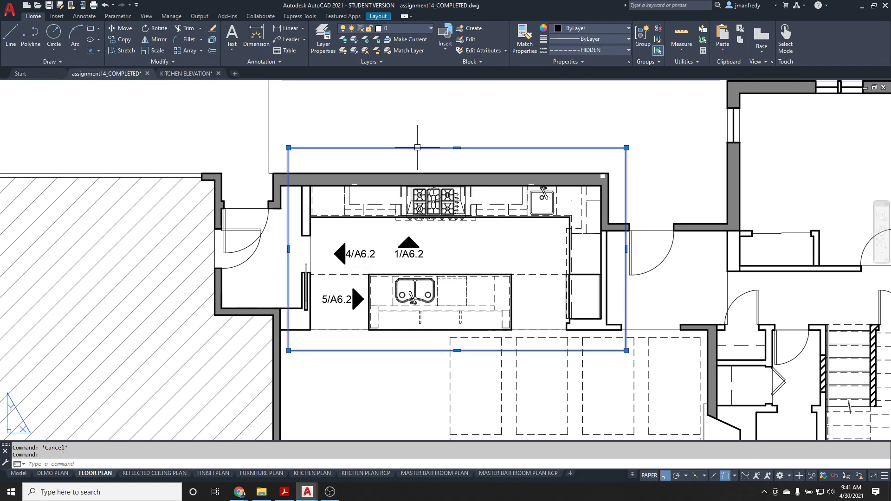
- In the rectangle's Properties, set linetype scale to 1/100 and global width to 1/32"
right_click(418, 148)
left_click(470, 371)
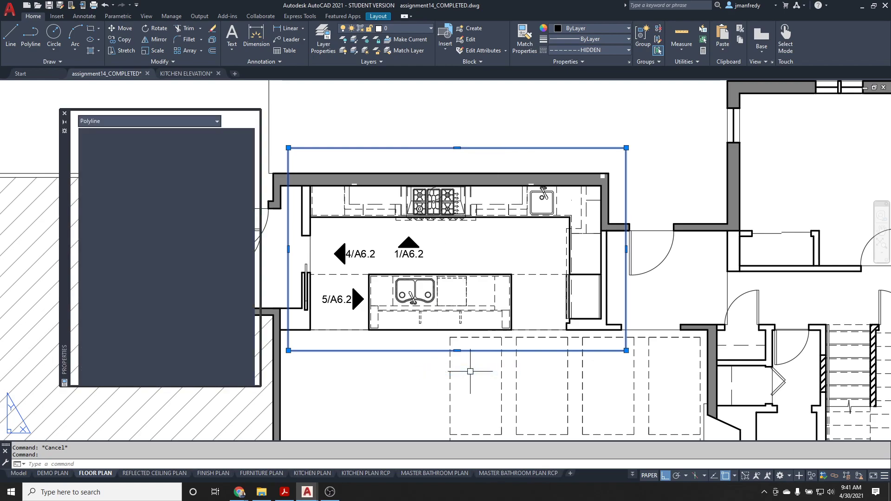
left_click(200, 169)
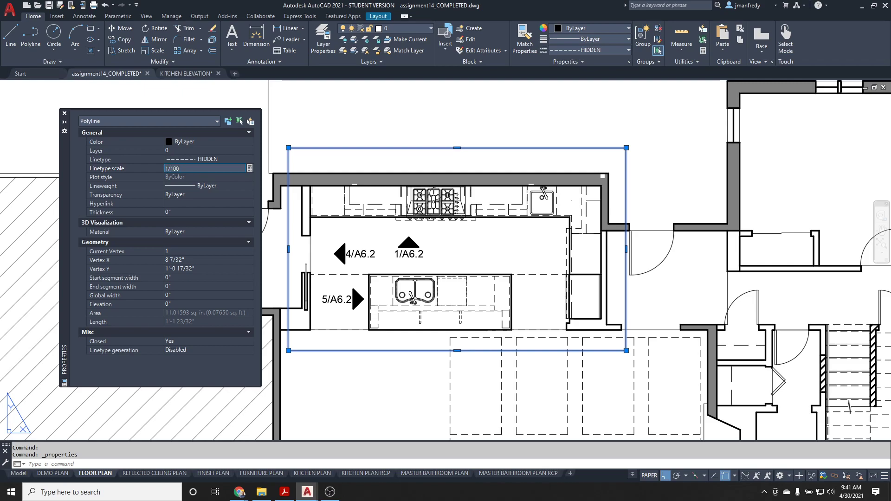
key("Return")
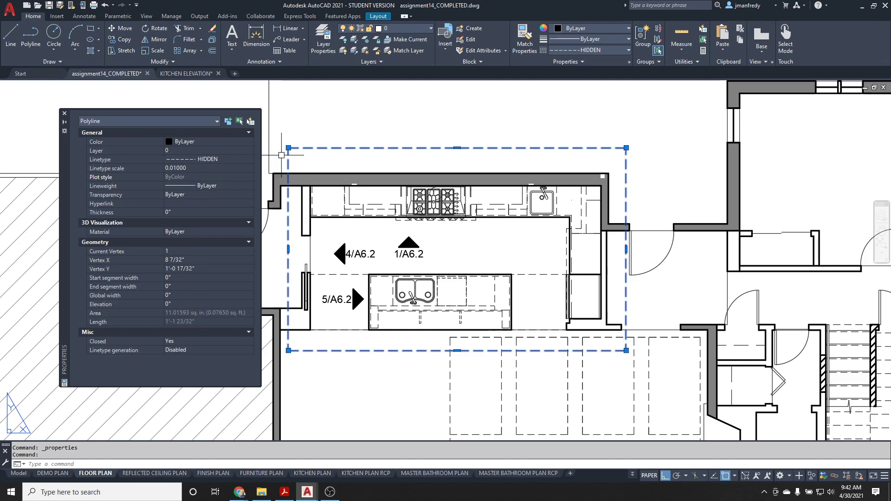
left_click(191, 297)
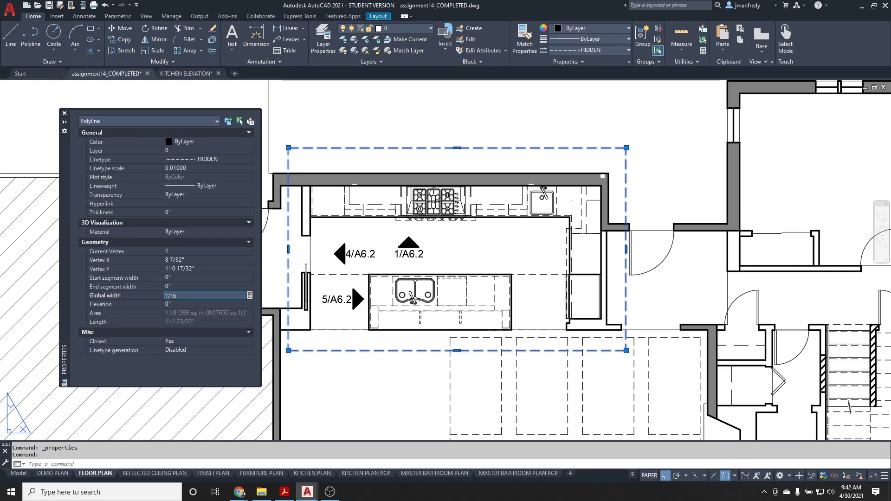
type("1/16\"")
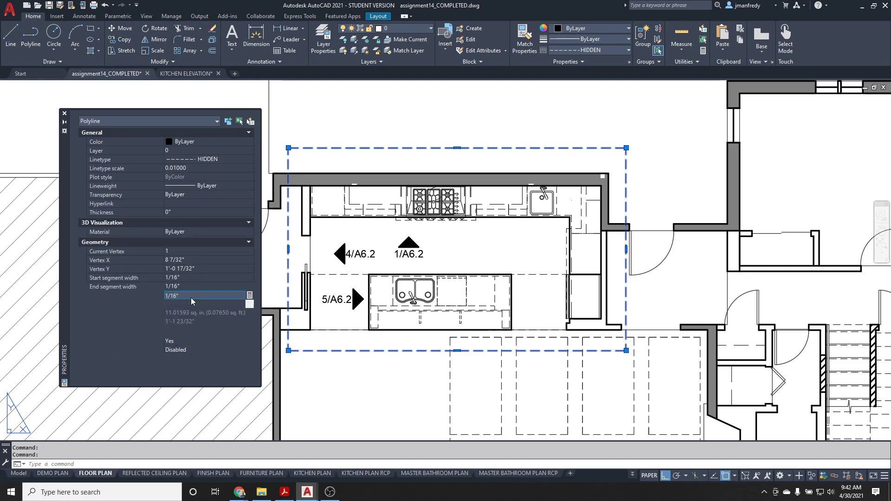
key("Tab")
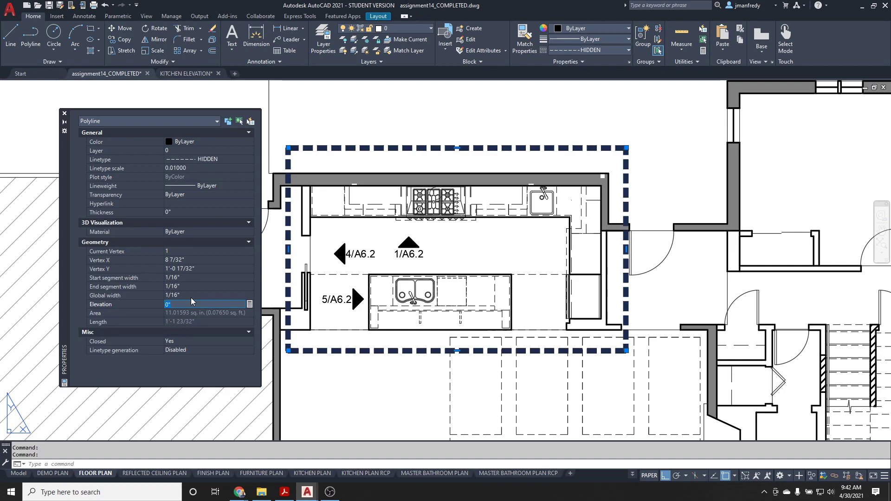
left_click(194, 296)
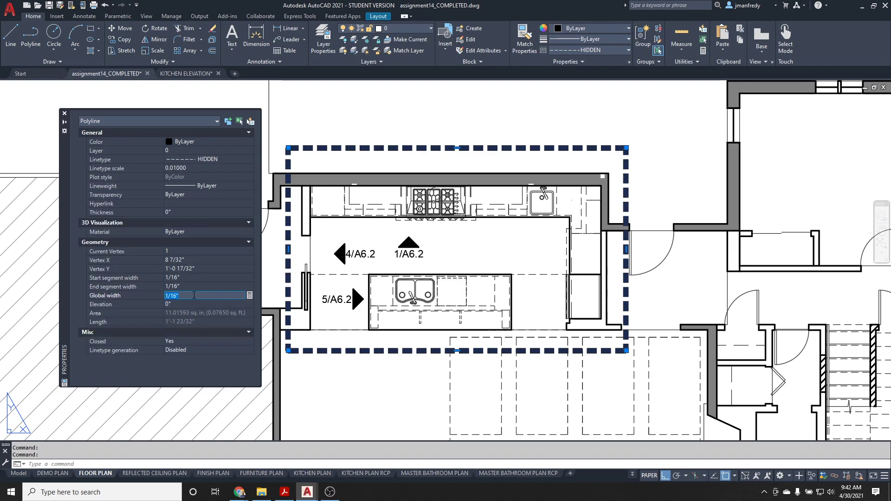
type("1/32\"")
key("Tab")
- Close the Properties panel and pan over the floor plan back to the kitchen
left_click(65, 114)
key("Escape")
key("Escape")
scroll(349, 138, "down", 2)
scroll(379, 188, "down", 2)
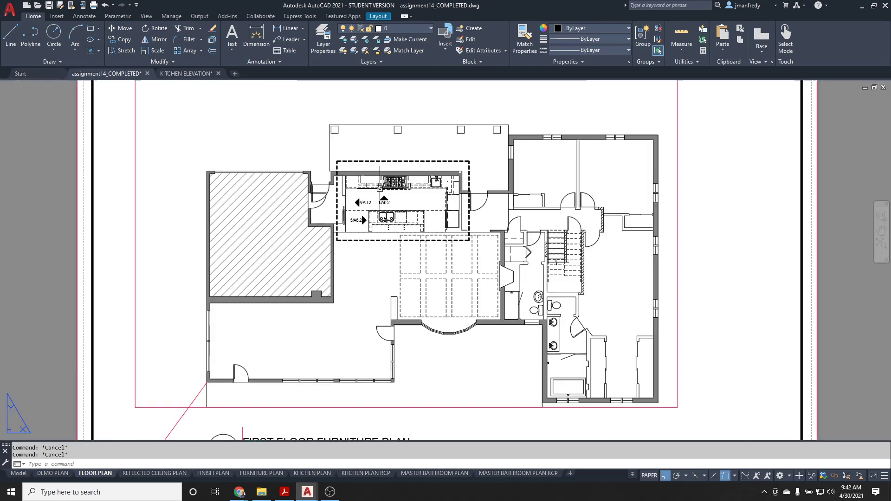
scroll(446, 225, "up", 2)
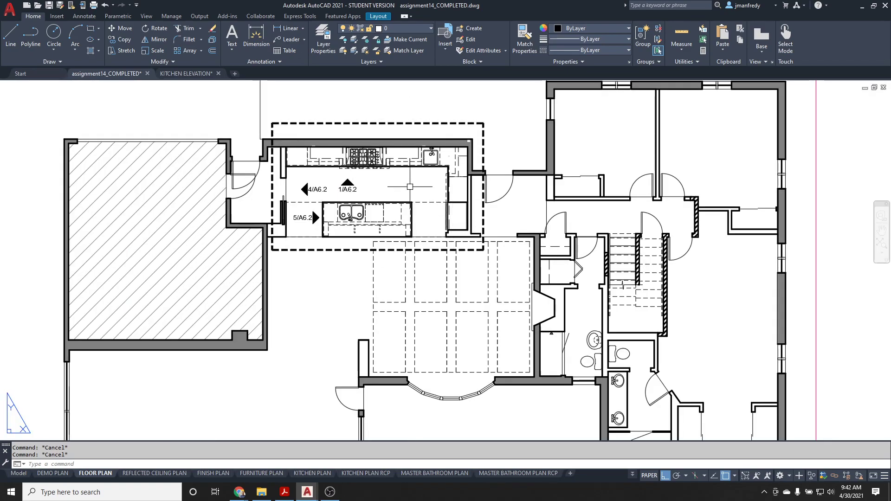
middle_click_drag(413, 181, 419, 203)
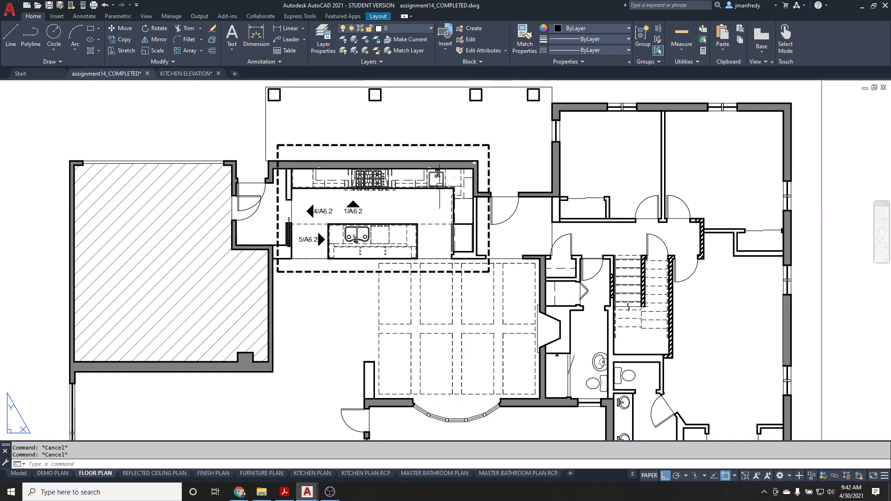
middle_click_drag(627, 258, 469, 158)
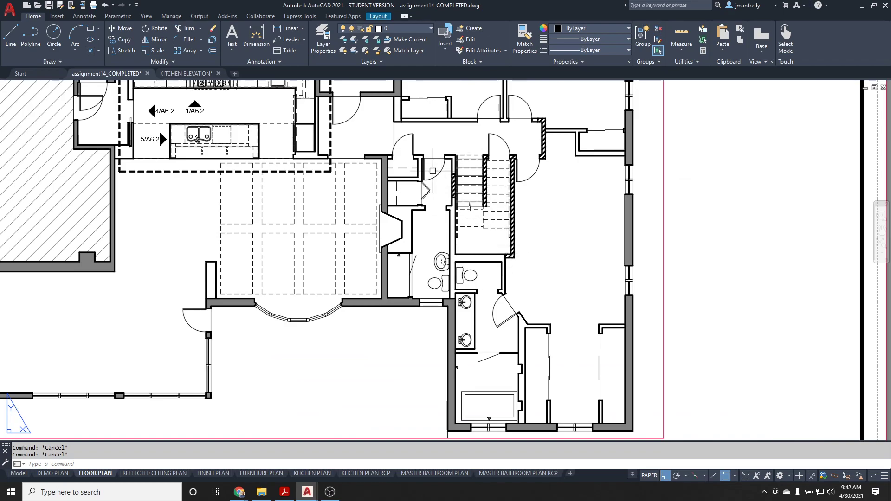
middle_click_drag(288, 192, 440, 287)
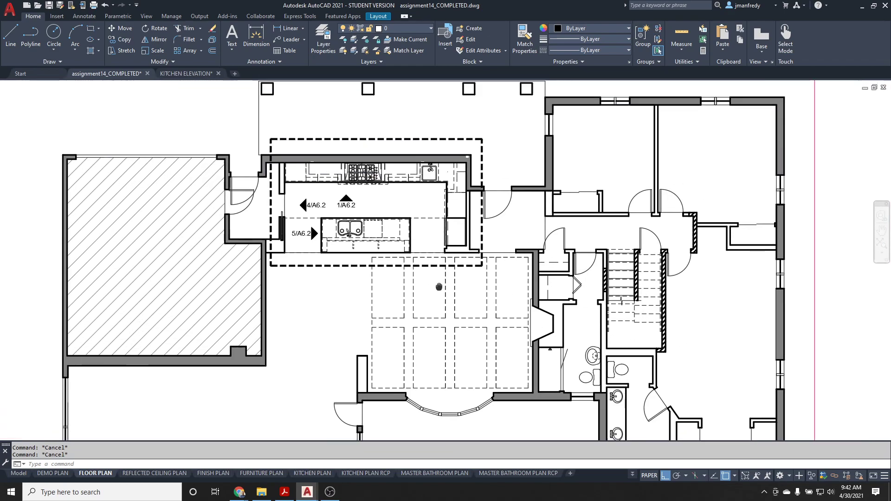
scroll(347, 258, "up", 2)
- Stretch the dashed rectangle's top edge to just above the kitchen's upper wall
left_click(395, 272)
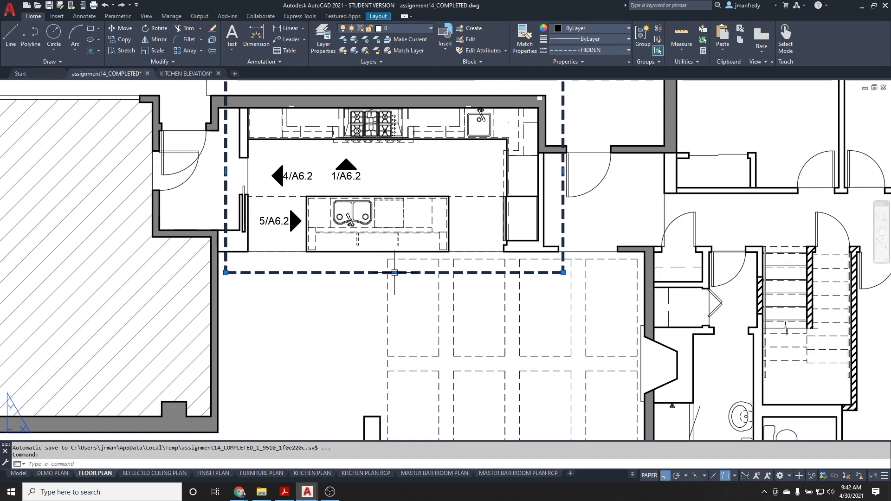
left_click(395, 273)
middle_click_drag(389, 96, 389, 152)
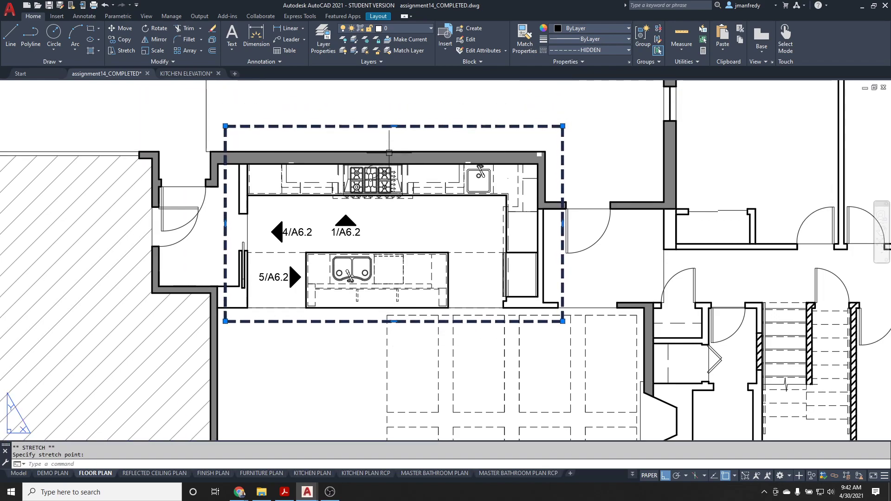
left_click(392, 140)
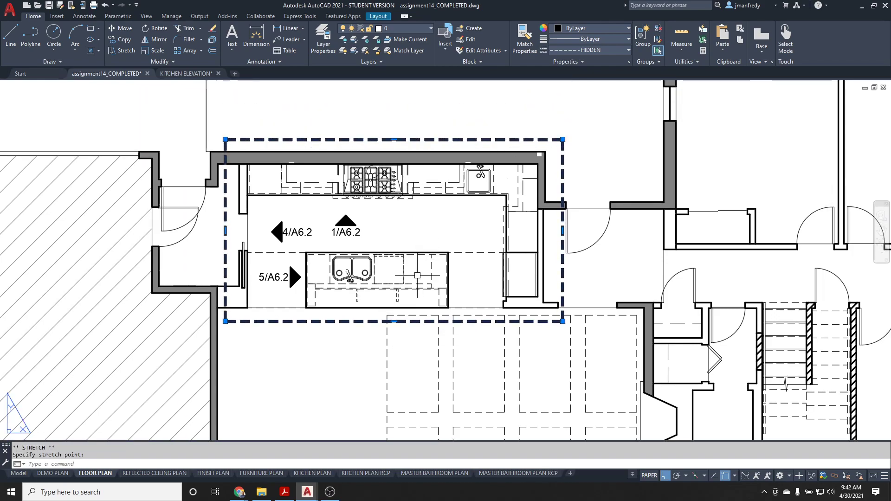
key("Escape")
key("Escape")
scroll(416, 244, "down", 4)
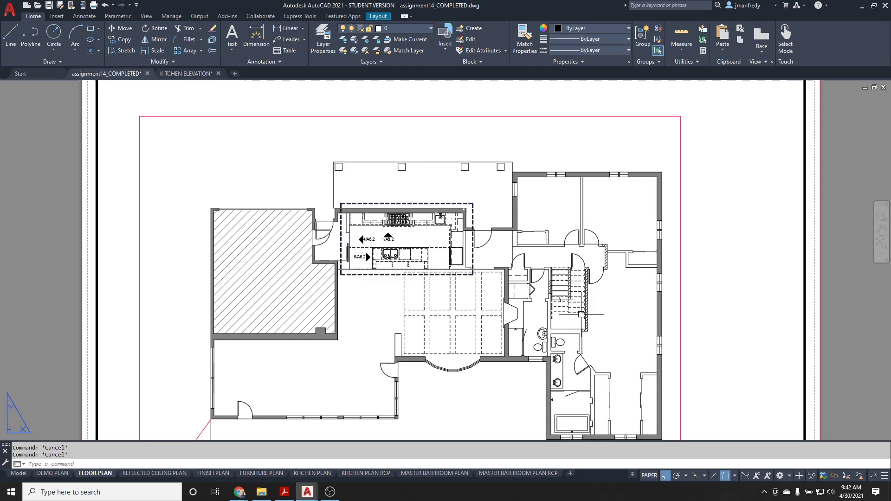
scroll(557, 309, "up", 2)
middle_click_drag(506, 316, 454, 284)
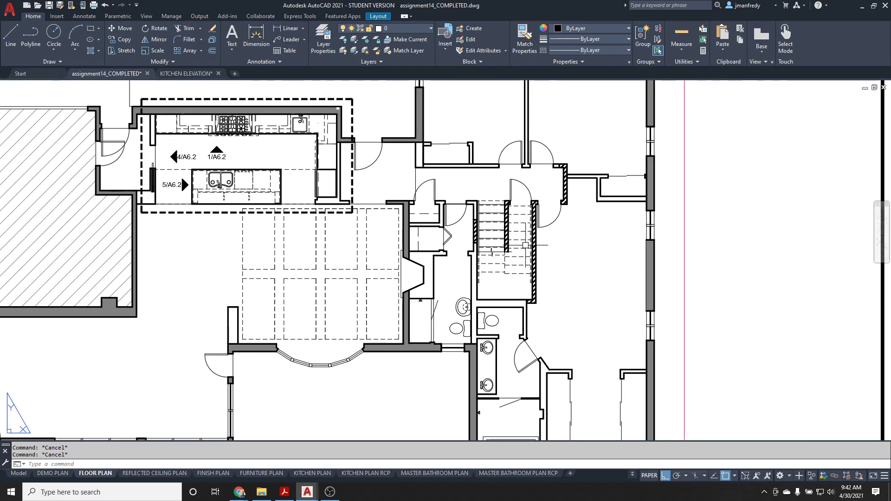
scroll(449, 279, "up", 2)
- Draw a rectangle around the bathroom and hall area below the stairs
type("REC")
key("Return")
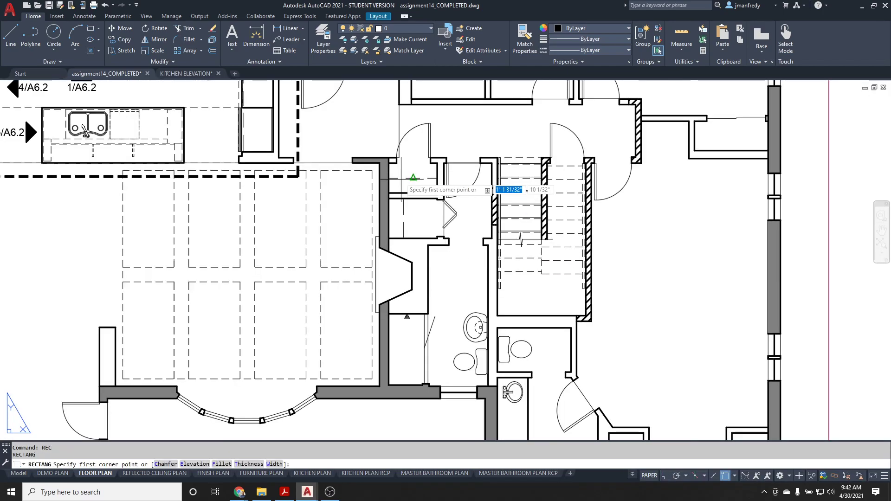
left_click(367, 144)
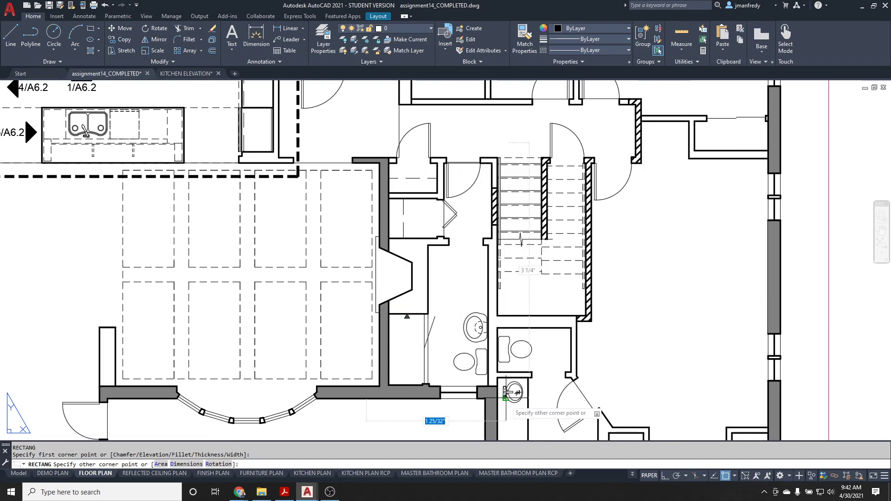
left_click(506, 410)
key("Escape")
key("Escape")
middle_click_drag(24, 118, 128, 184)
- Match the new rectangle to the kitchen frame's bold dashed style
left_click(525, 40)
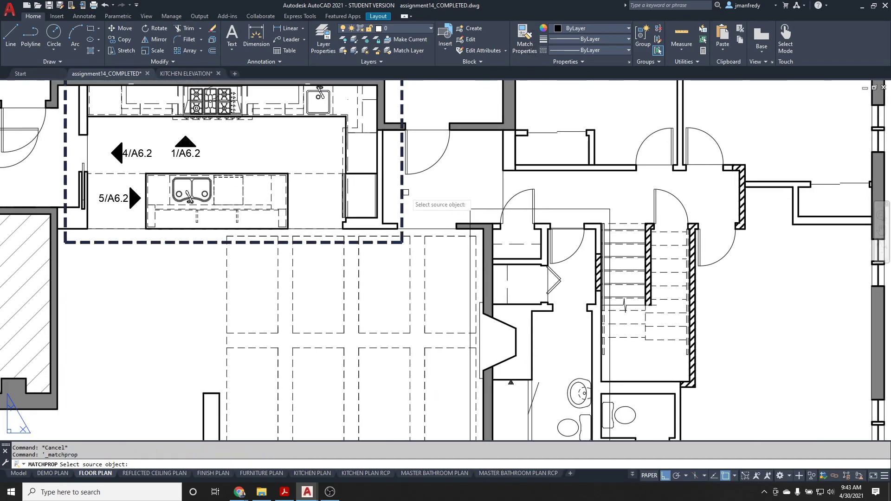
left_click(402, 209)
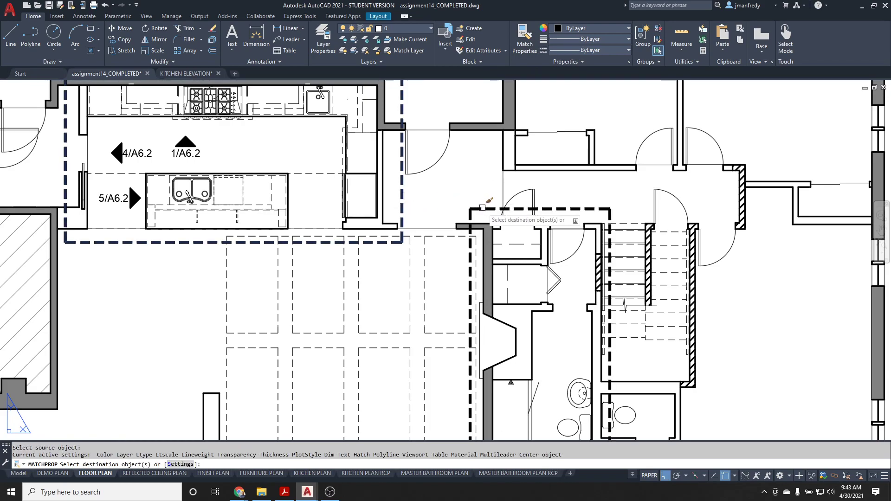
left_click(483, 209)
key("Return")
scroll(459, 188, "down", 4)
scroll(434, 220, "up", 2)
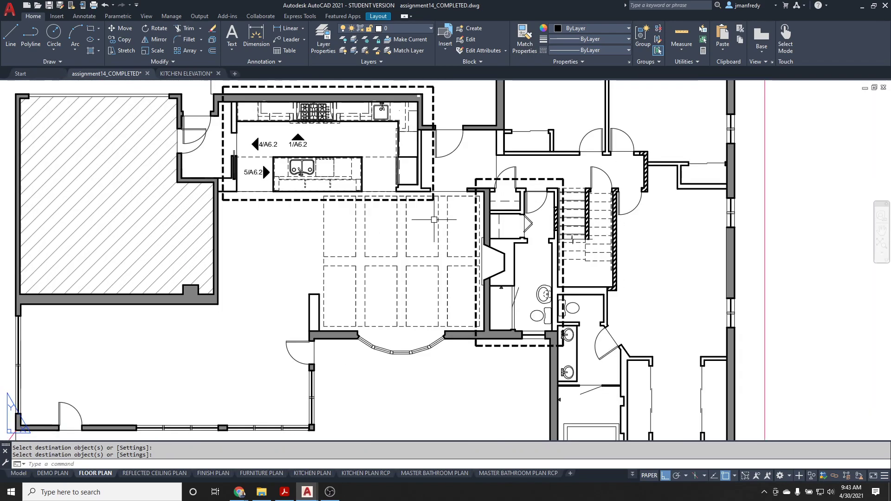
scroll(464, 220, "down", 3)
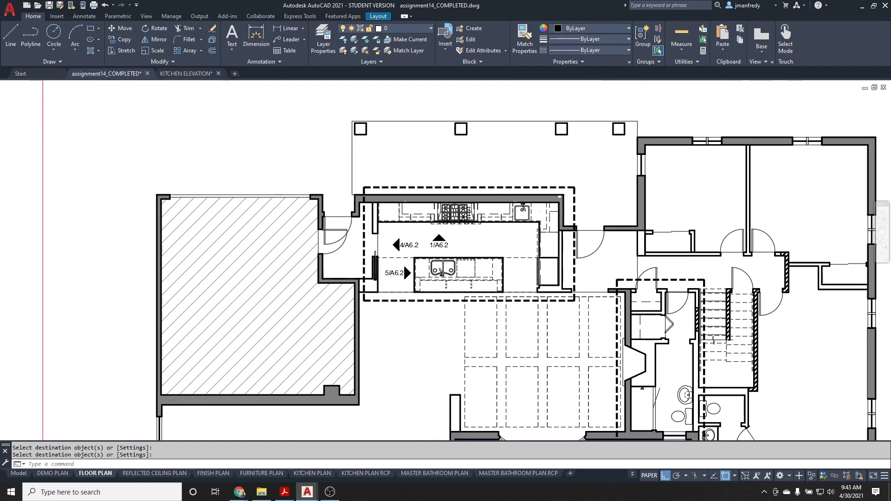
scroll(471, 221, "up", 3)
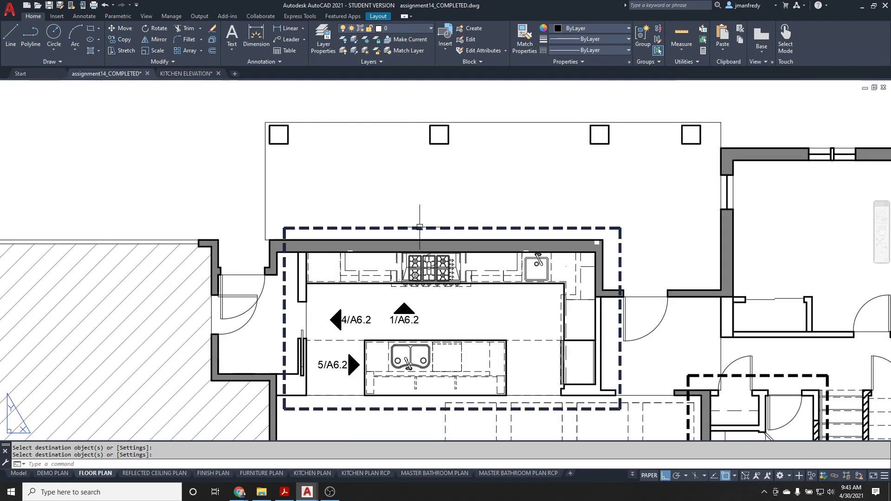
scroll(388, 257, "up", 3)
scroll(408, 257, "down", 3)
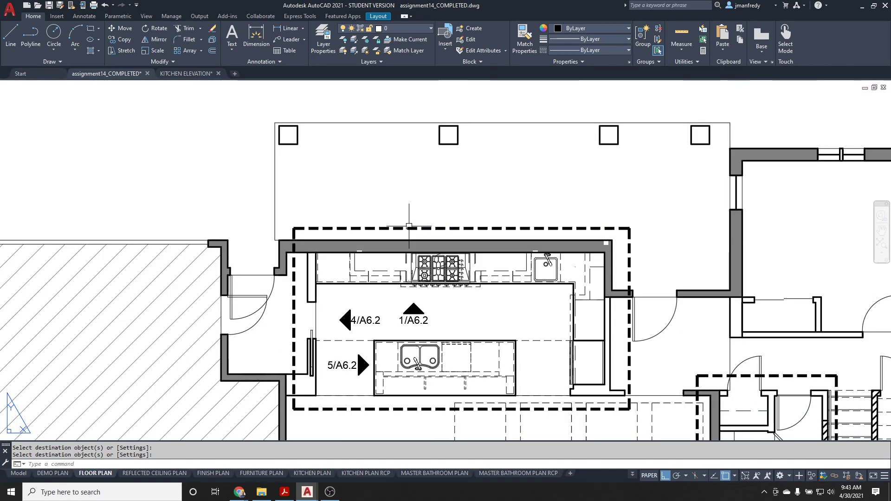
scroll(411, 321, "up", 4)
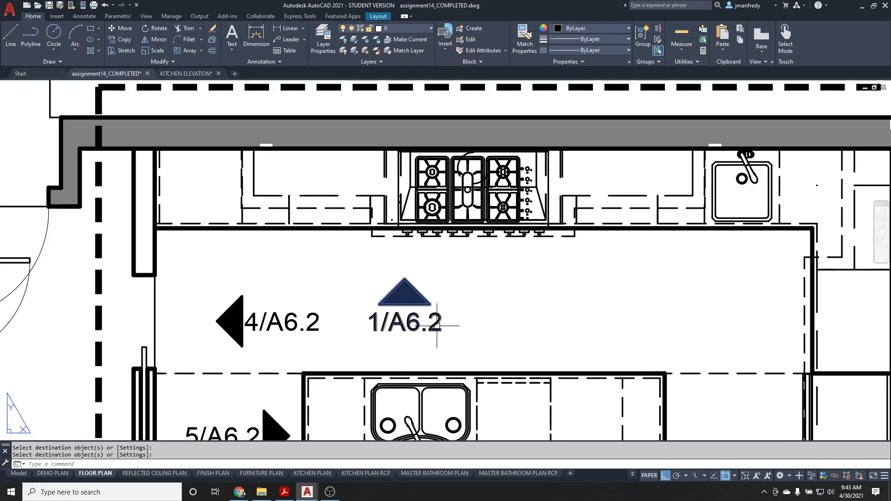
scroll(405, 321, "down", 4)
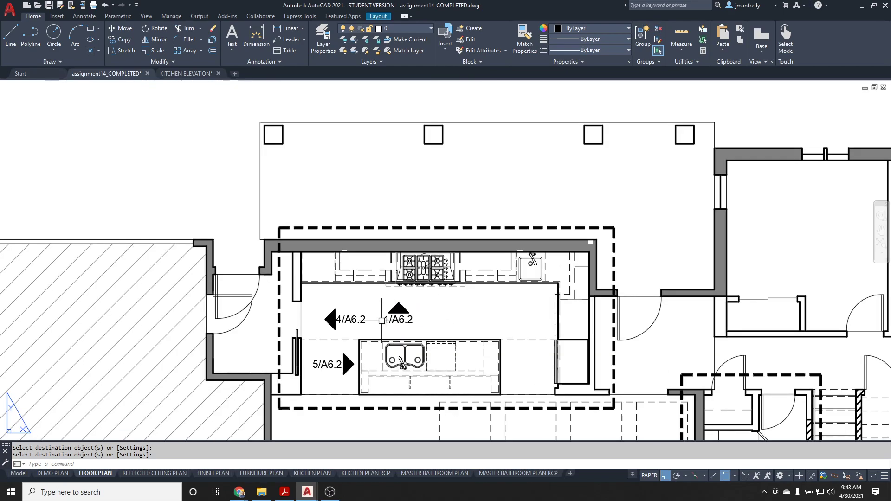
scroll(371, 195, "up", 2)
middle_click_drag(398, 175, 397, 208)
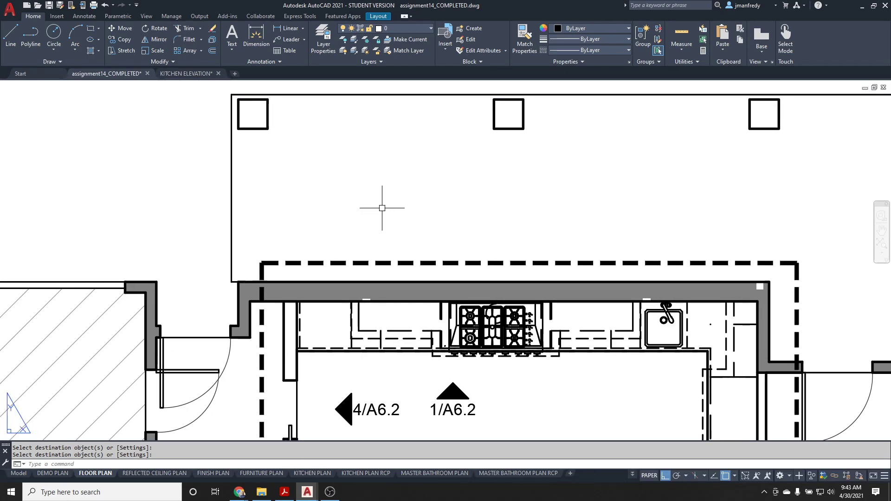
type("T")
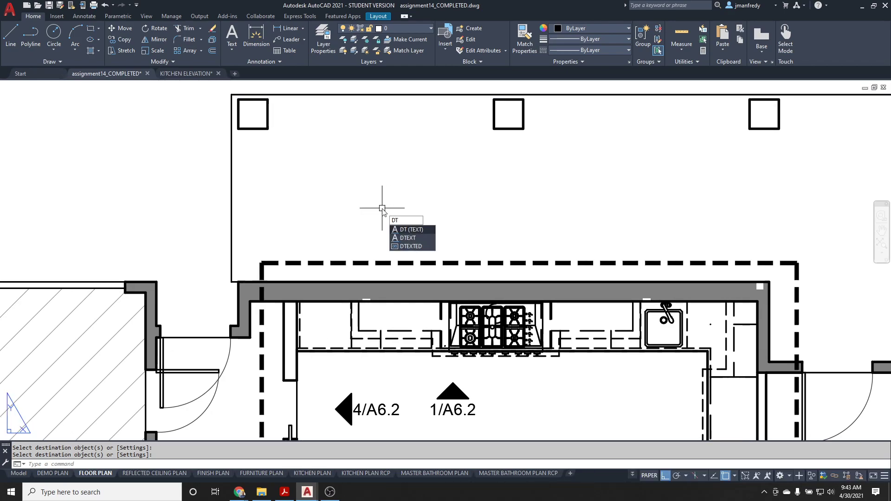
- Start an attribute definition with prompt DTL-SHEET, default X/XX, and Middle center justification
key("Escape")
key("Escape")
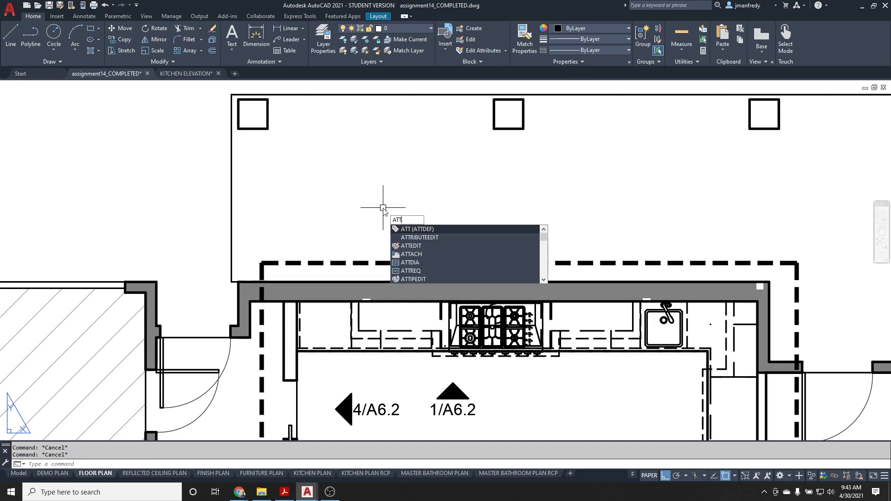
key("Return")
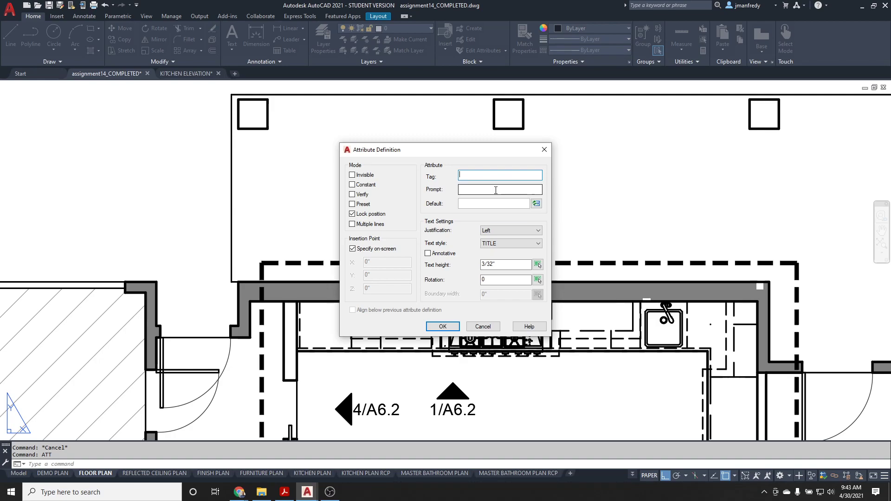
type("CALLOUT_TAG")
left_click(500, 190)
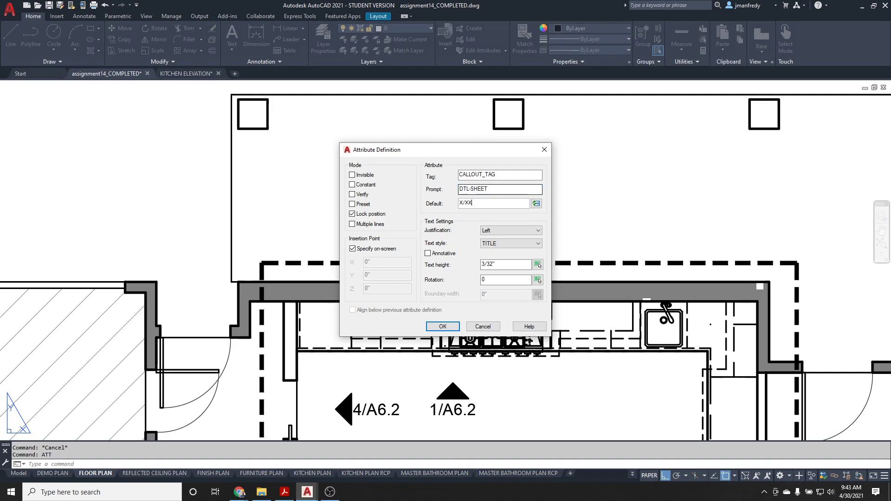
left_click(515, 231)
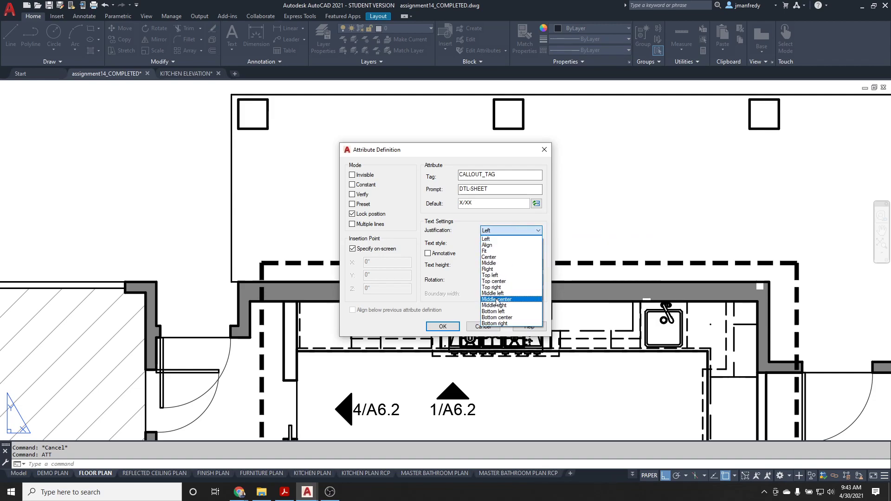
left_click(500, 300)
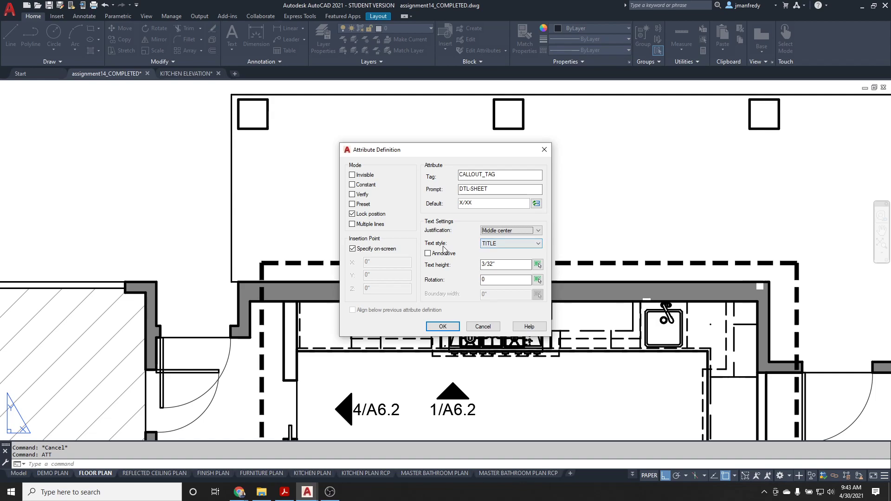
key("Tab")
key("Tab")
key("Tab")
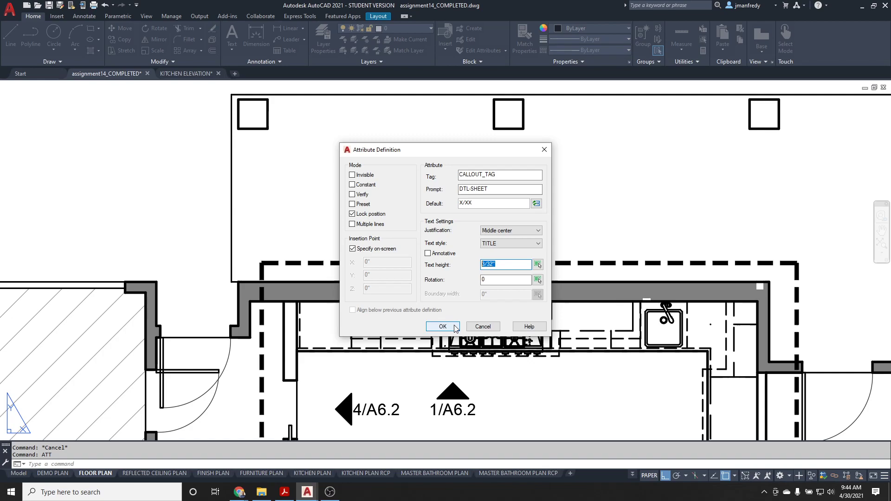
- Correct the tag to CALLOUT_DTL_TAG and accept the attribute definition for placement
left_click(500, 174)
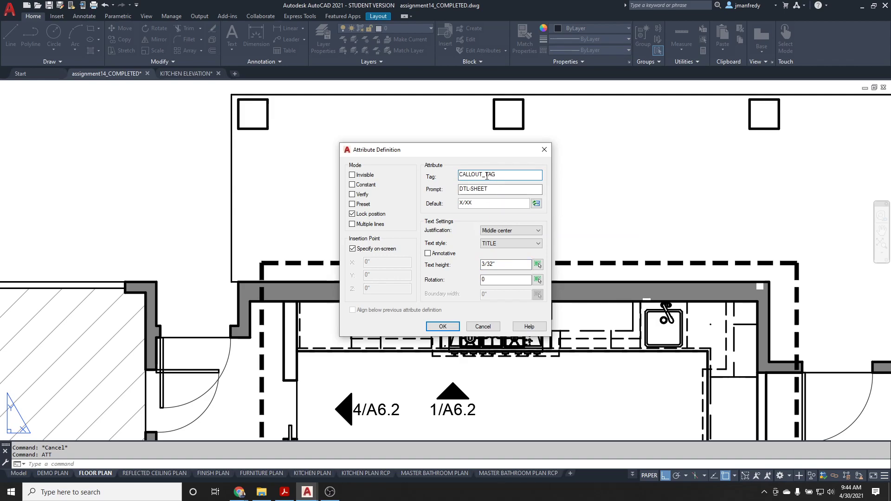
key("Left")
key("Left")
key("Left")
type("DTL_")
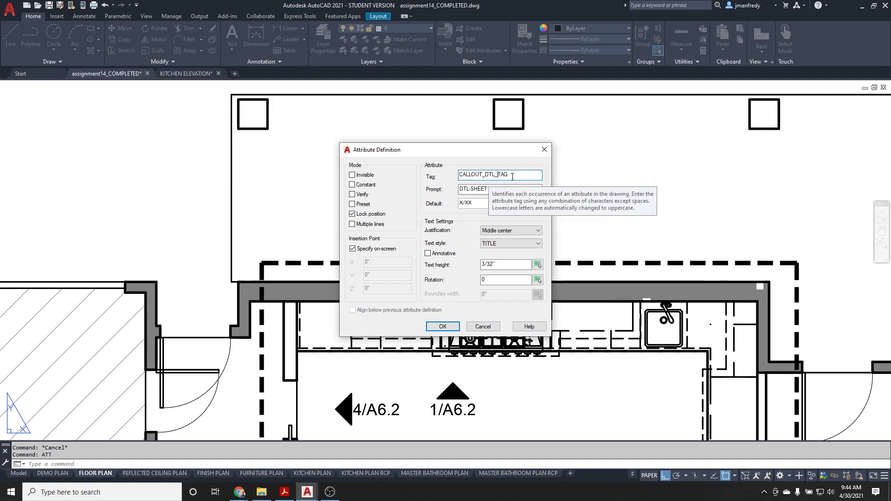
left_click_drag(515, 176, 450, 173)
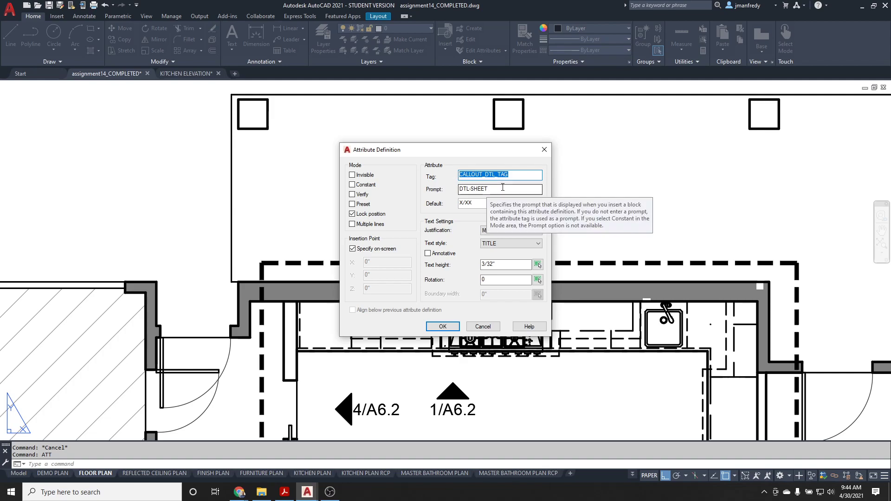
left_click(493, 175)
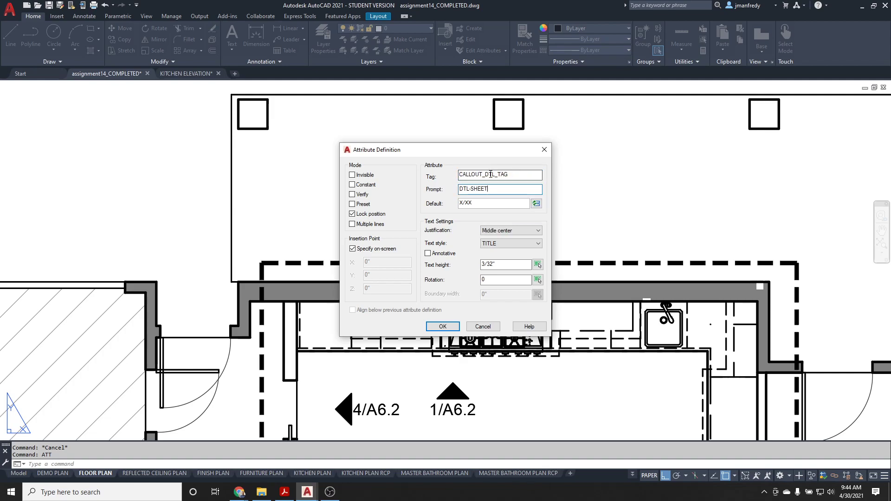
left_click(443, 327)
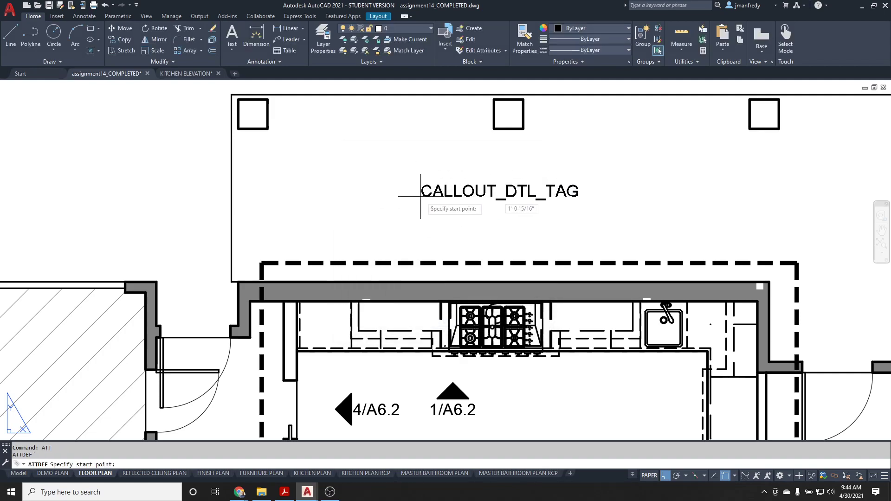
scroll(309, 186, "up", 1)
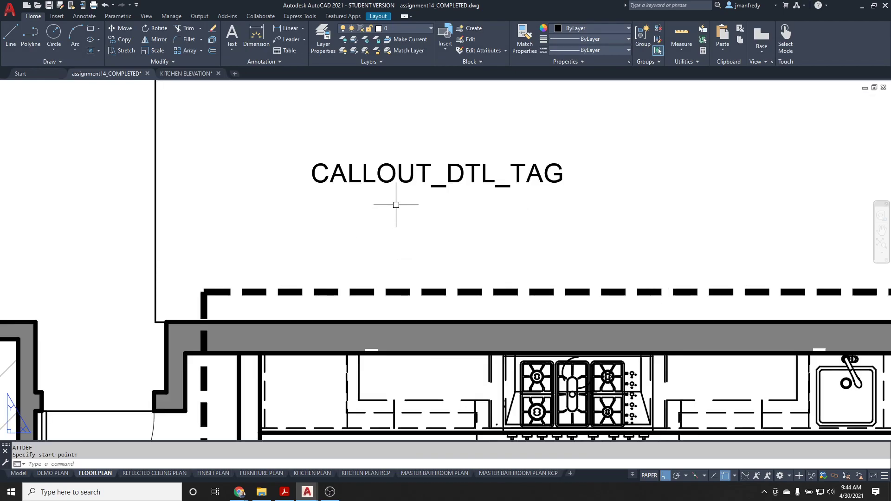
scroll(421, 203, "up", 1)
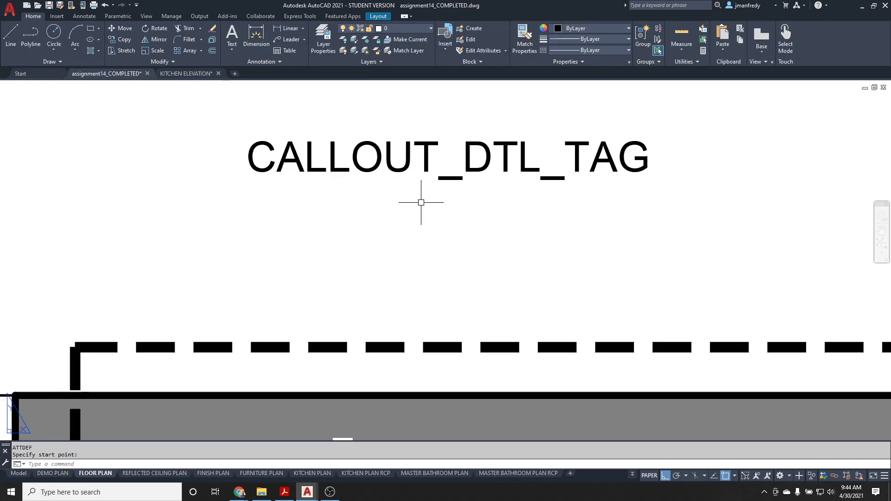
scroll(439, 211, "down", 2)
- Place the attribute above the kitchen and draw a 1/4" diameter circle beneath it
left_click(444, 210)
type("c")
key("Return")
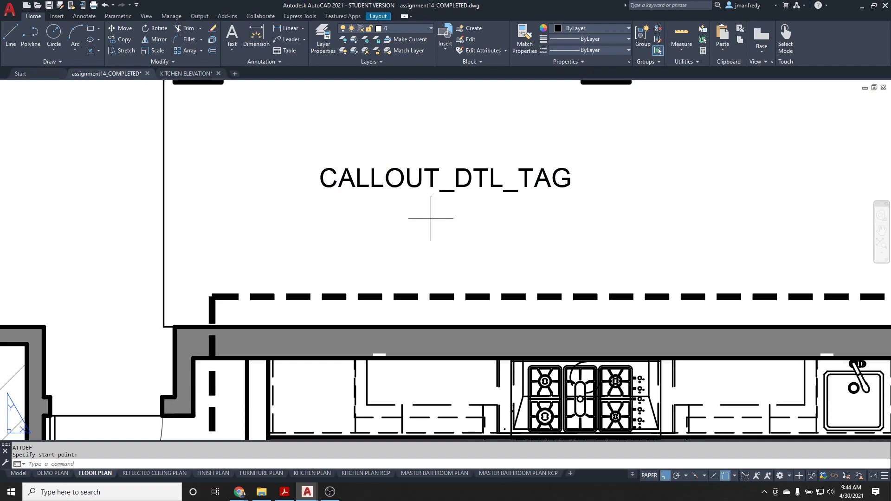
left_click(431, 218)
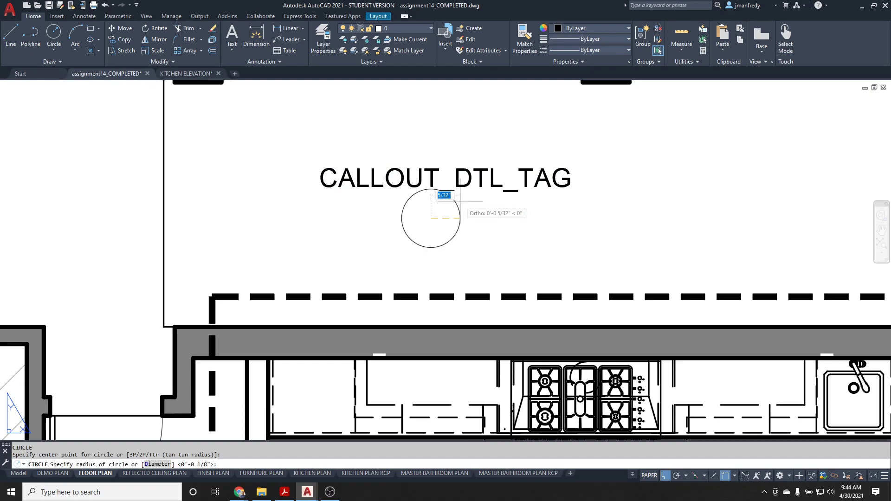
type("d")
key("Return")
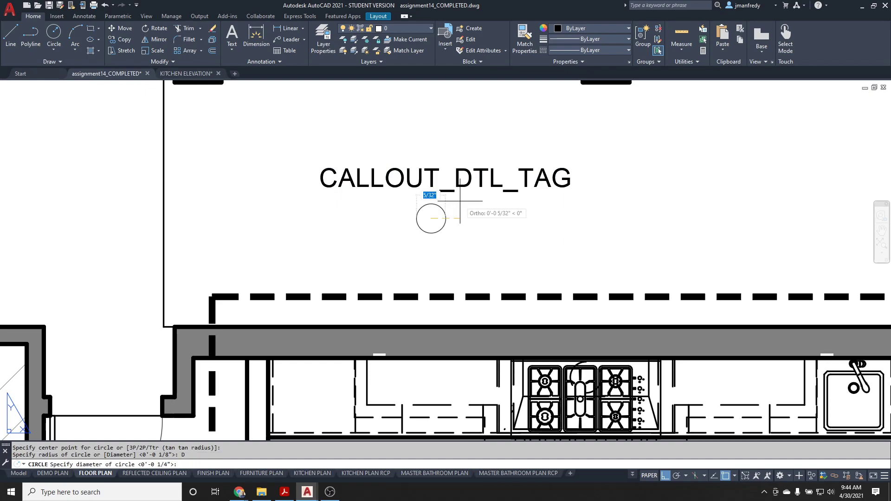
type("1/4\"")
key("Return")
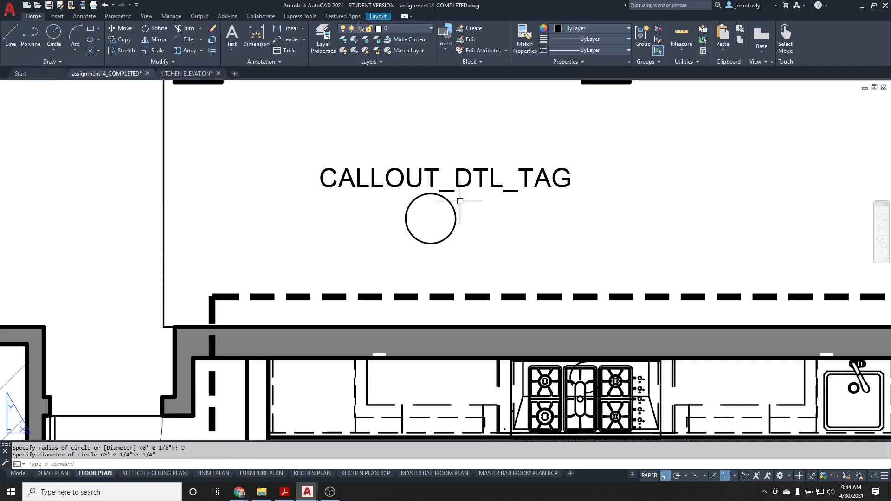
- Erase the small circle and redraw it with a 1/2" diameter under the tag
scroll(460, 201, "up", 4)
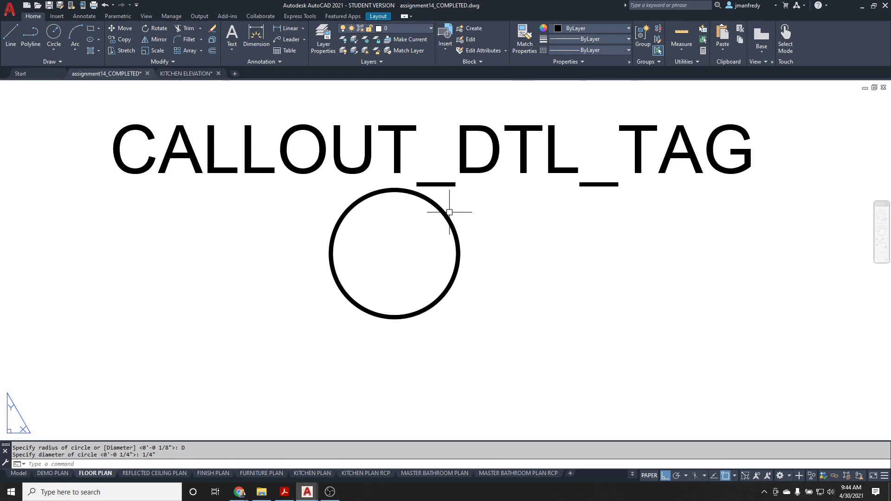
type("e")
key("Return")
left_click(447, 214)
key("Return")
type("c")
key("Return")
left_click(409, 257)
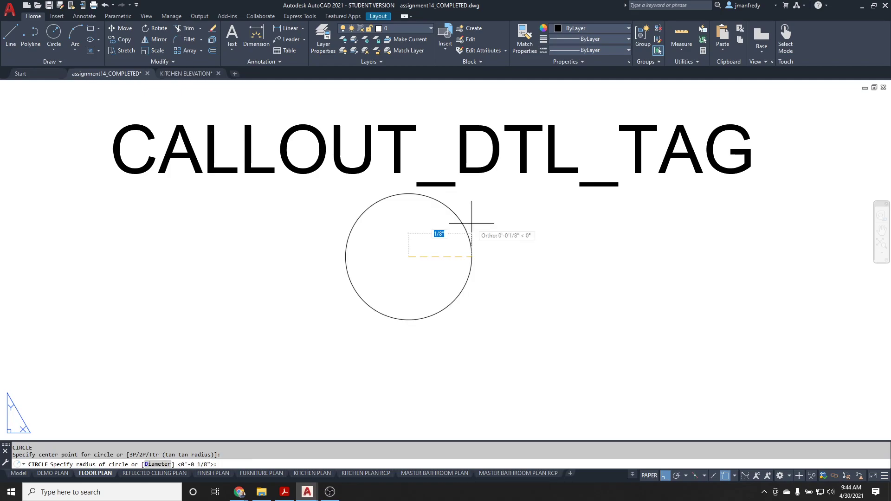
type("d")
key("Return")
type("1/2")
key("Return")
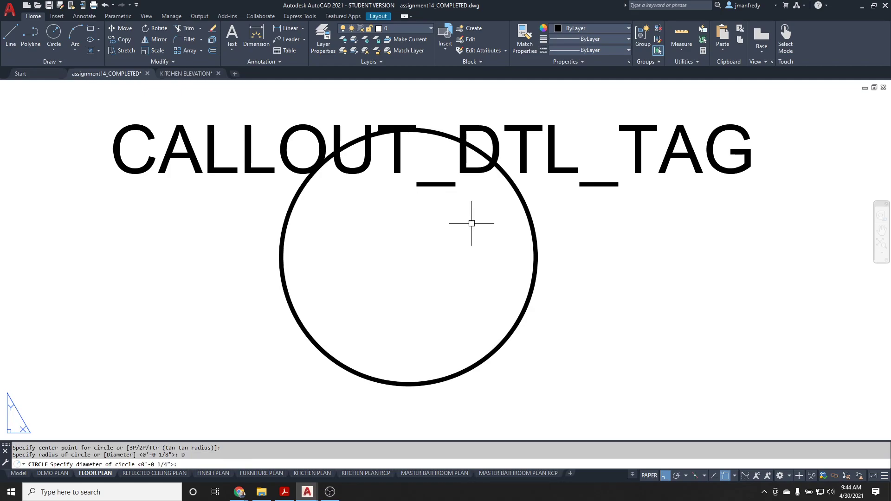
type("l")
- Draw a horizontal line across the circle from its left quadrant to its right quadrant
key("Return")
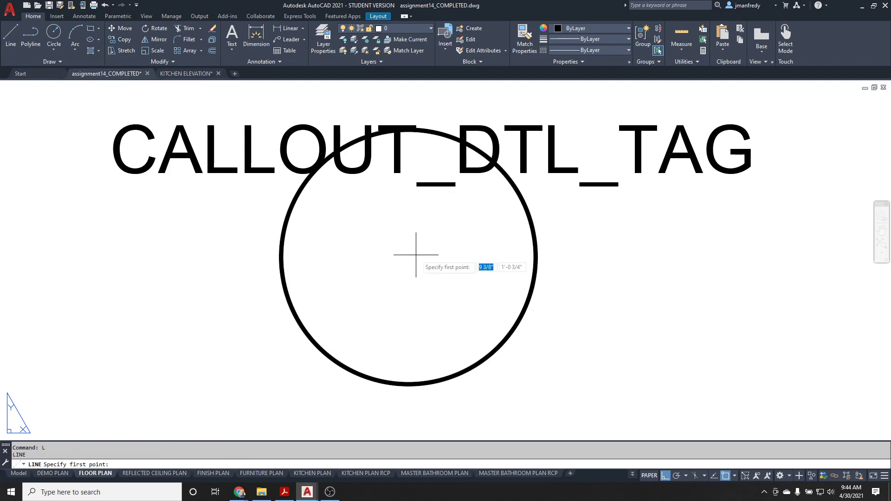
type("qua")
key("Return")
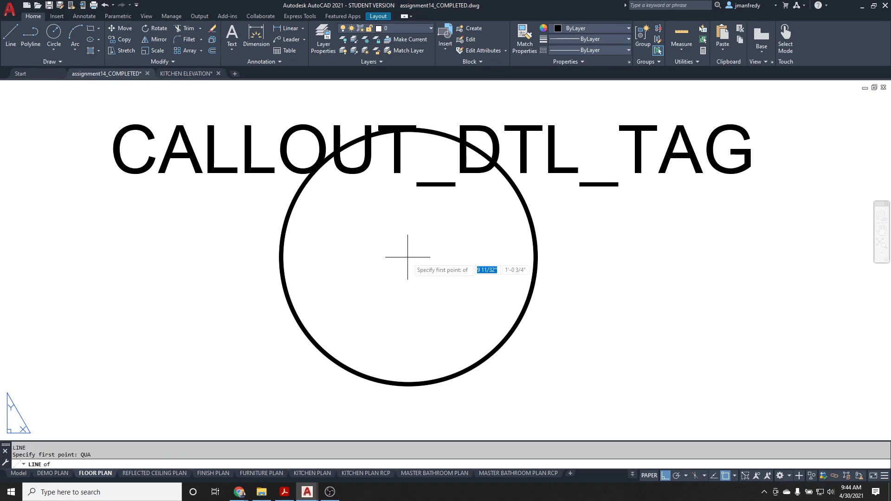
left_click(287, 255)
type("qua")
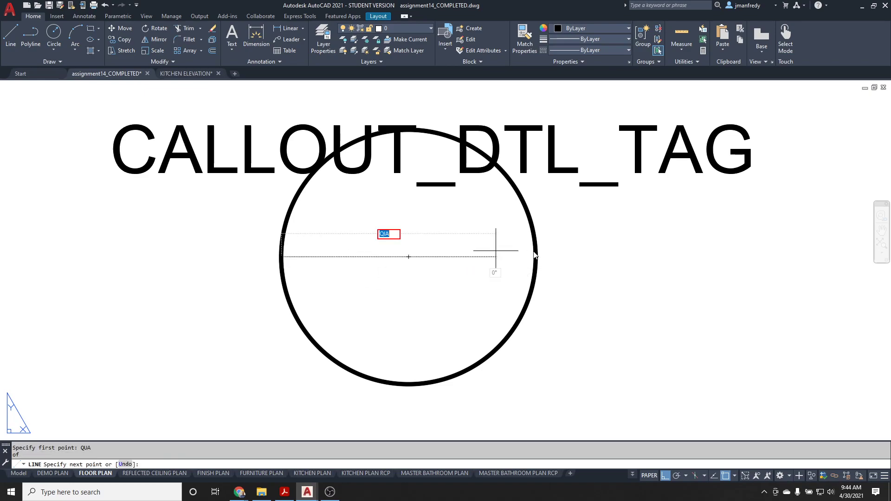
key("Return")
left_click(534, 256)
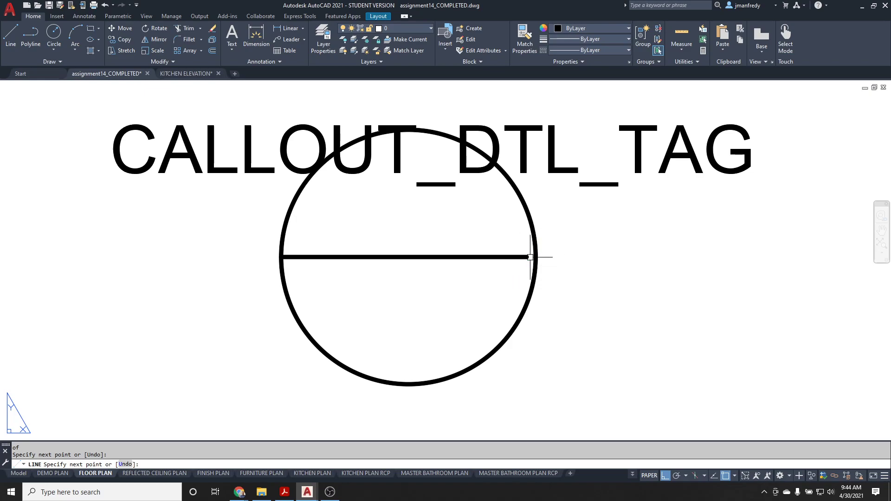
key("Escape")
type("ex")
key("Return")
key("Escape")
key("Escape")
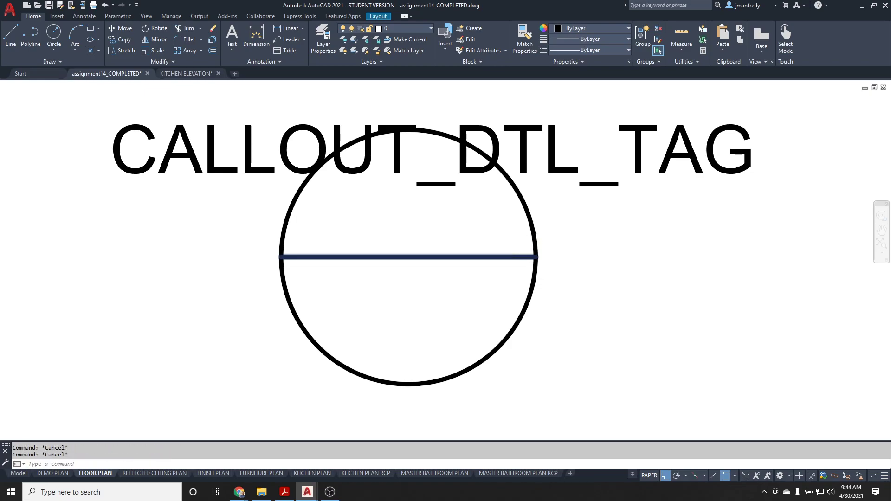
scroll(493, 248, "down", 3)
scroll(504, 245, "up", 1)
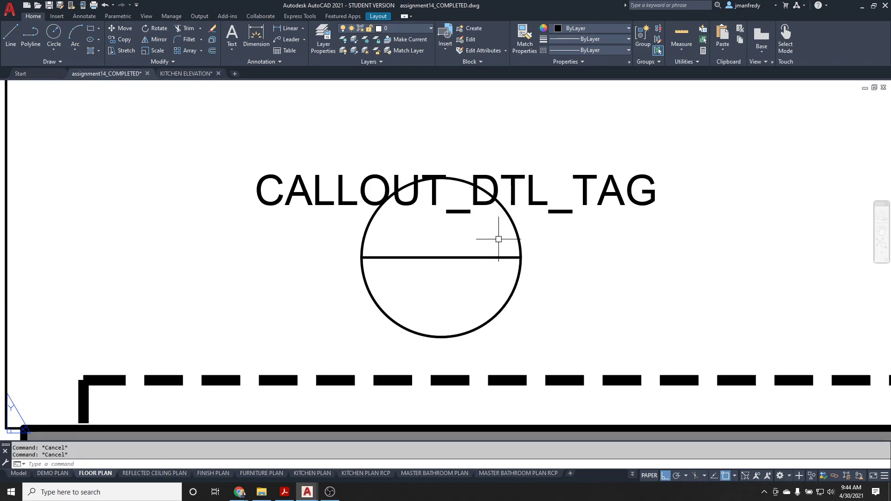
- Add a new layer, left named Layer2, select A-CALLOUT, and close the layer manager
left_click(324, 39)
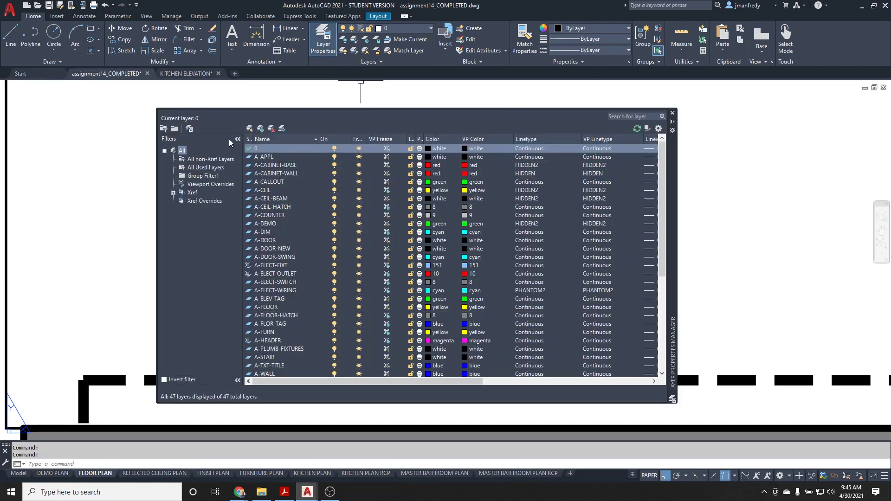
left_click(248, 130)
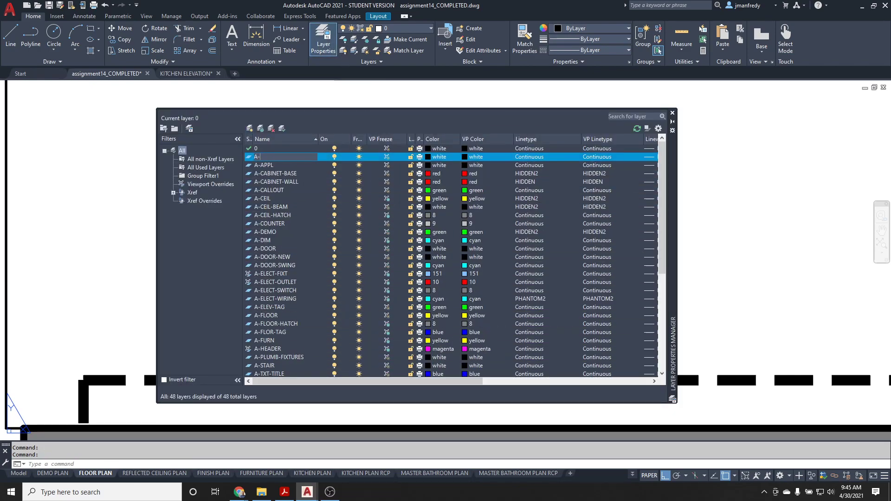
type("A-CALLOUT-TAG")
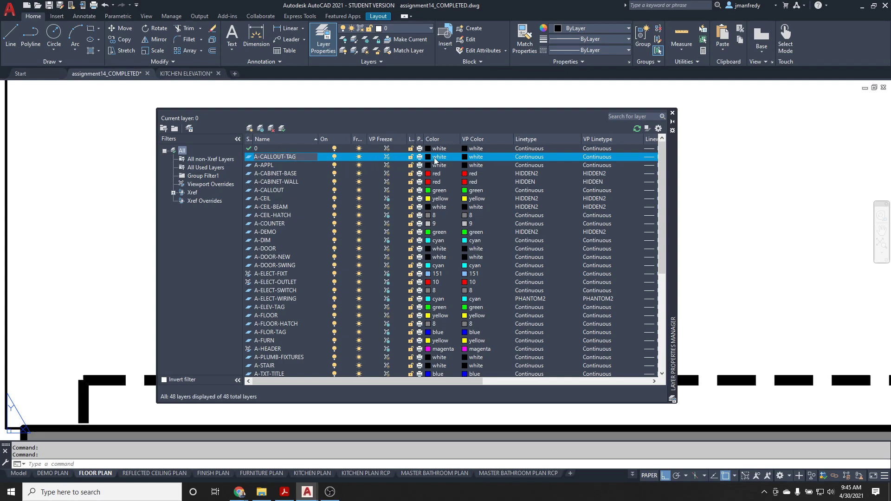
key("Escape")
left_click(280, 192)
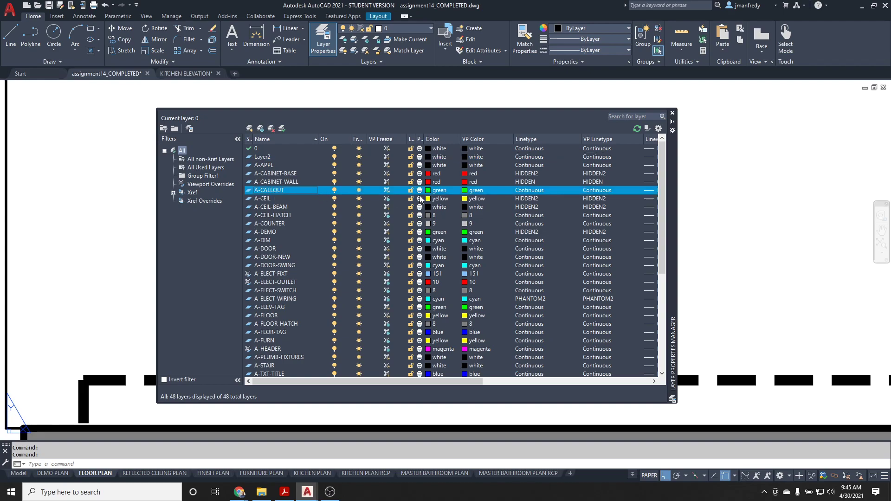
left_click(672, 113)
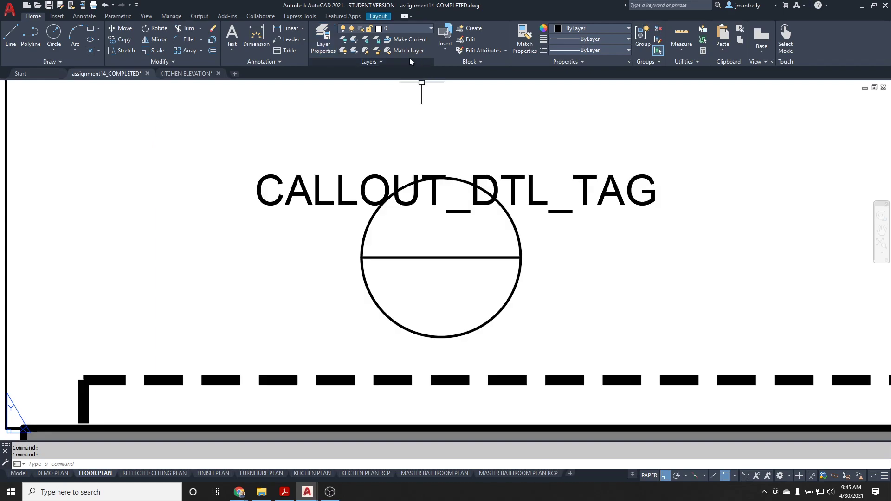
- Make A-CALLOUT current and move the tag text, circle and line onto it
left_click(412, 27)
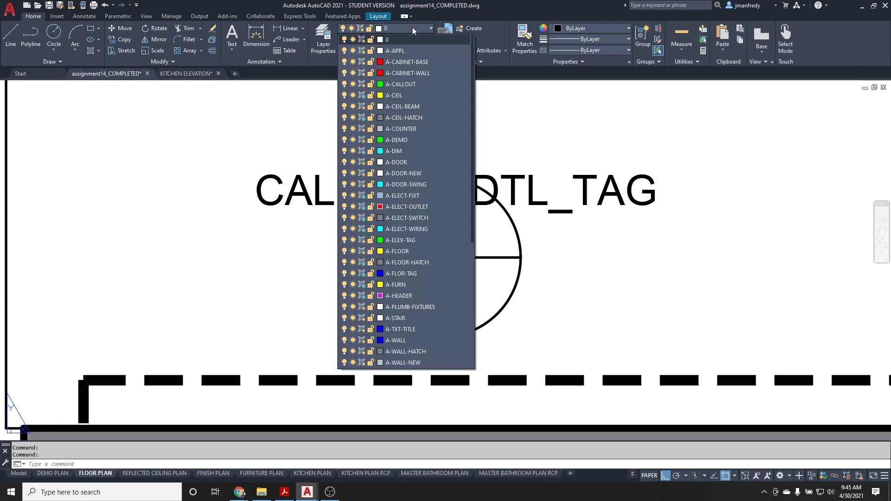
left_click(410, 88)
left_click(600, 287)
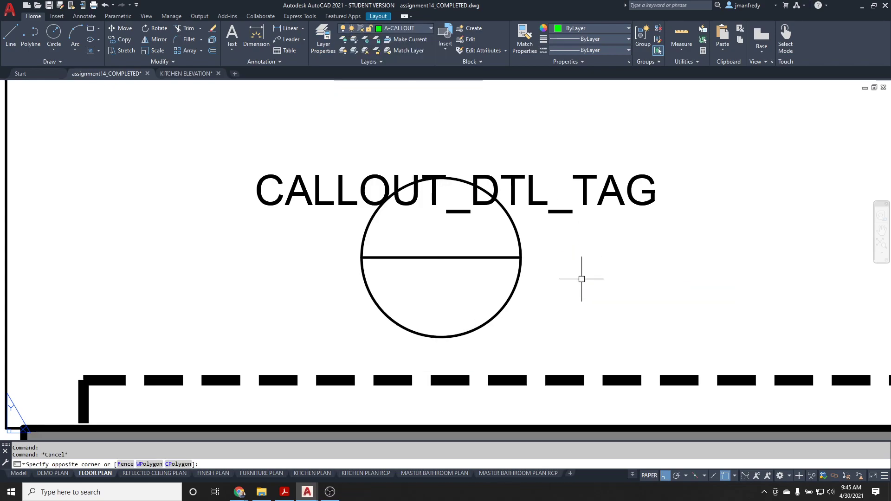
left_click(347, 123)
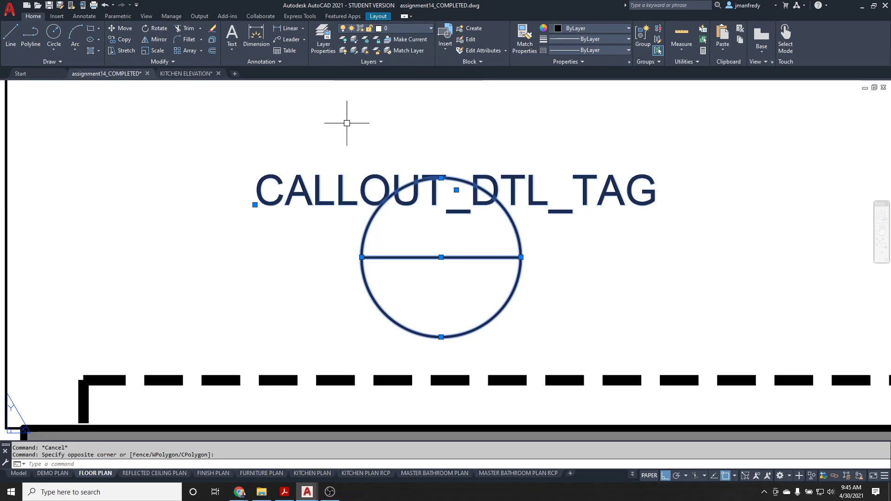
left_click(416, 29)
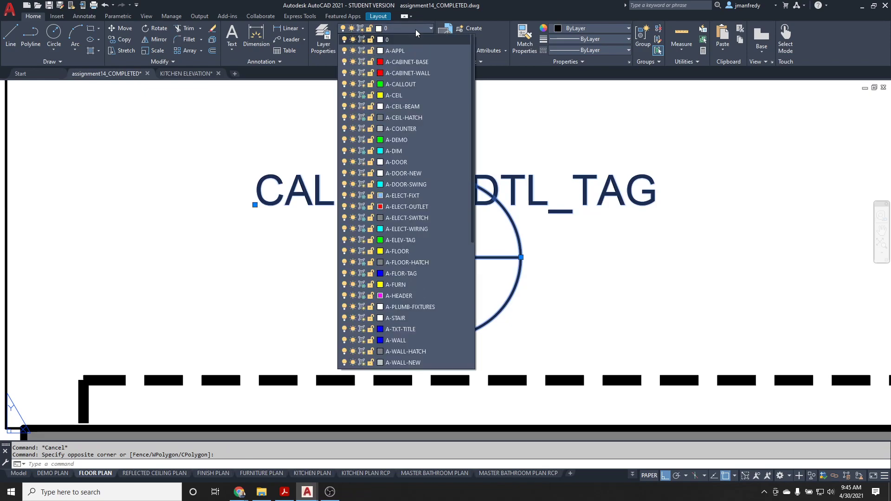
left_click(411, 85)
- Move both dashed callout rectangles onto the A-CALLOUT layer
scroll(458, 129, "down", 4)
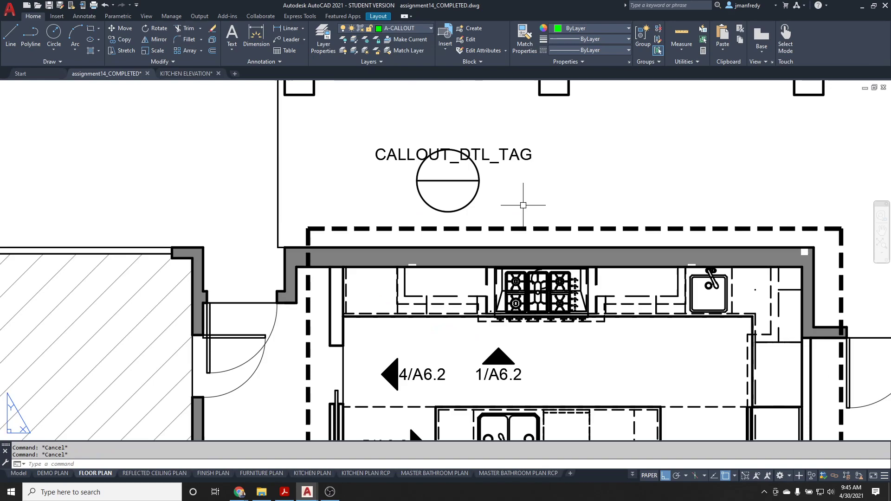
scroll(524, 199, "down", 2)
scroll(538, 181, "up", 1)
left_click(537, 182)
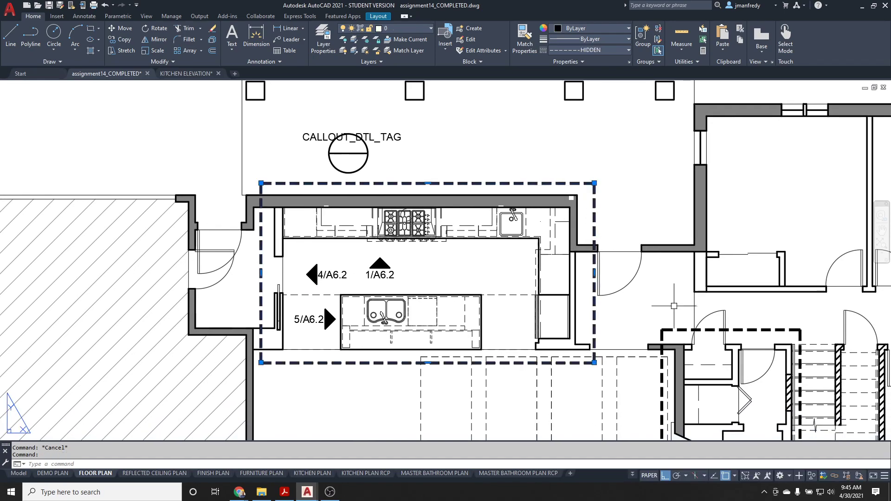
left_click(662, 337)
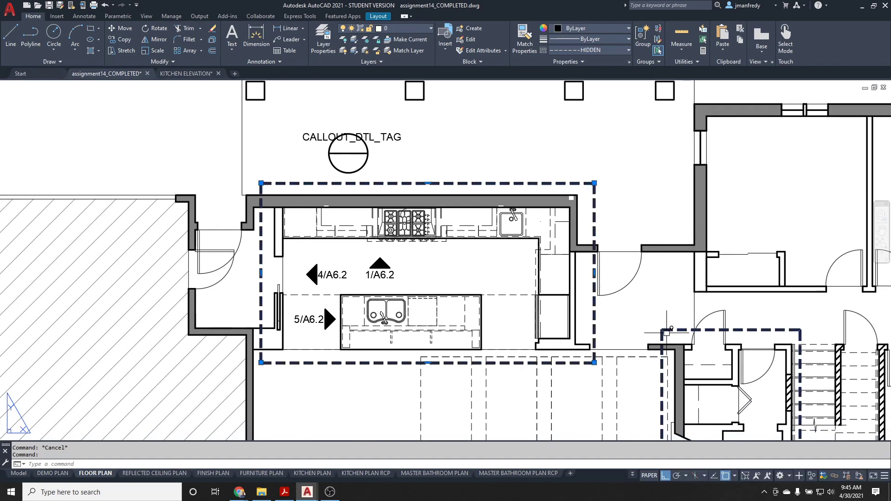
left_click(416, 33)
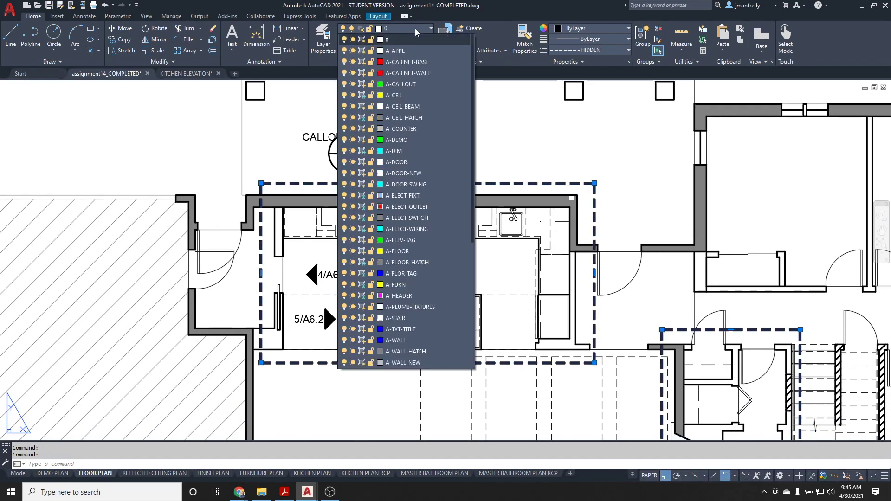
left_click(409, 85)
- Draw a vertical guide line from the diameter's midpoint to the circle's top quadrant
scroll(309, 163, "up", 2)
key("Escape")
key("Escape")
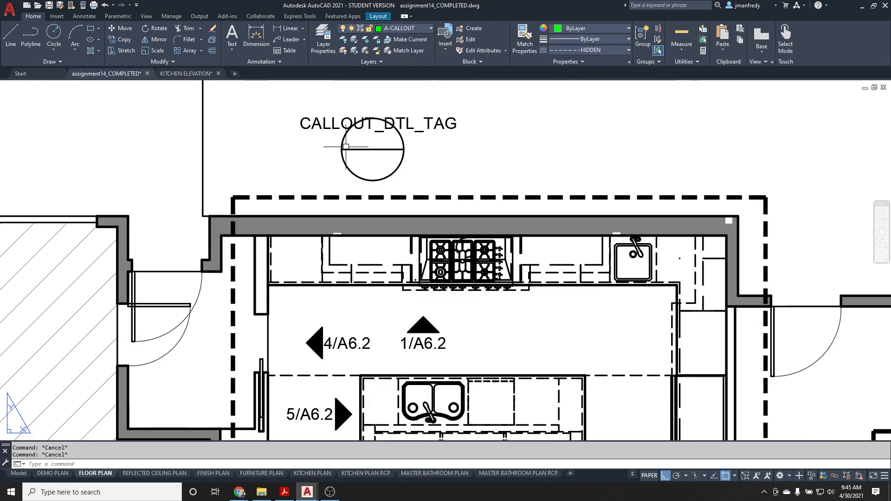
scroll(346, 147, "up", 5)
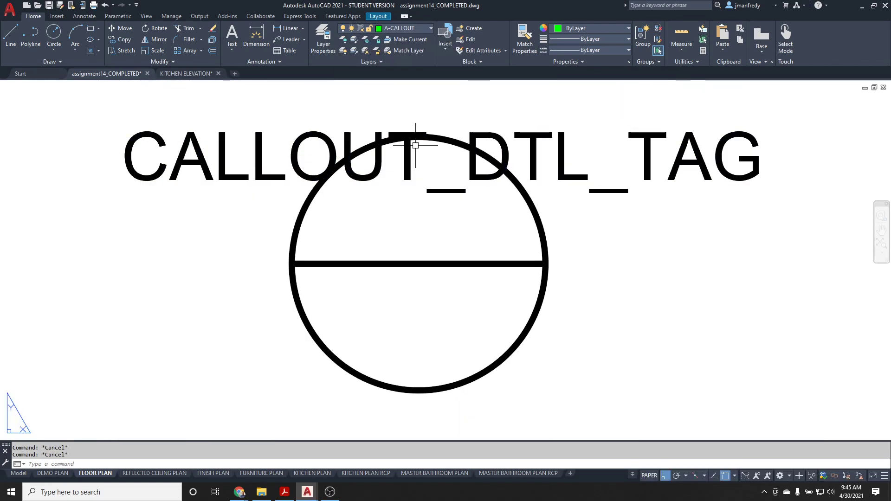
middle_click_drag(427, 246, 425, 238)
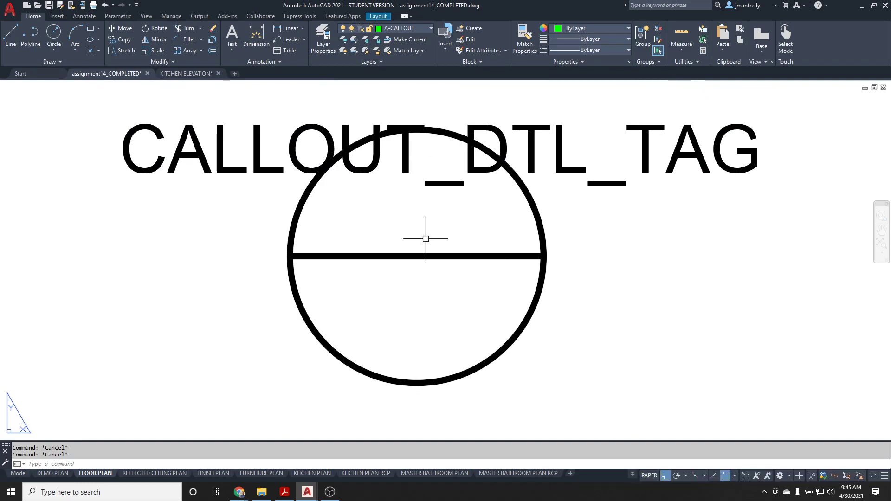
type("L")
key("Return")
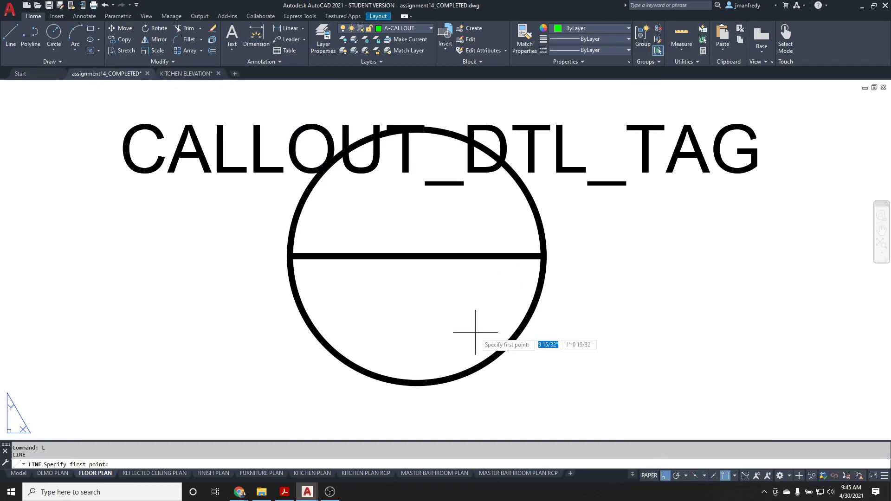
left_click(417, 256)
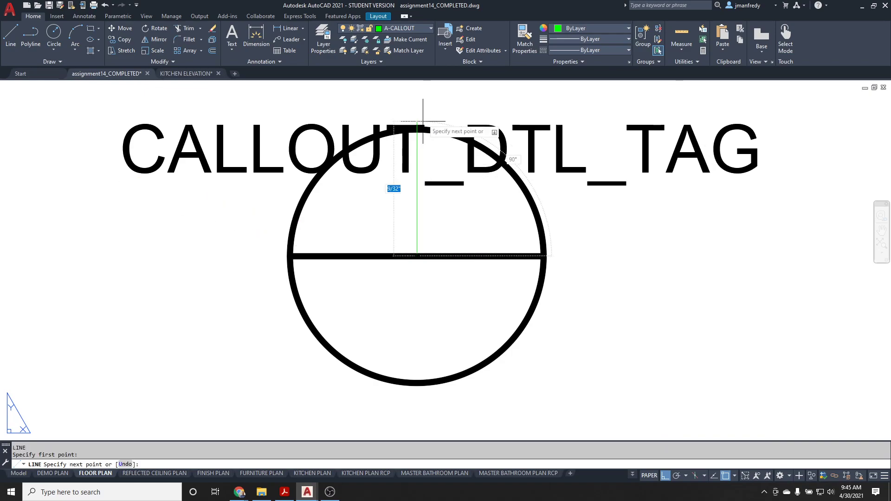
type("QU")
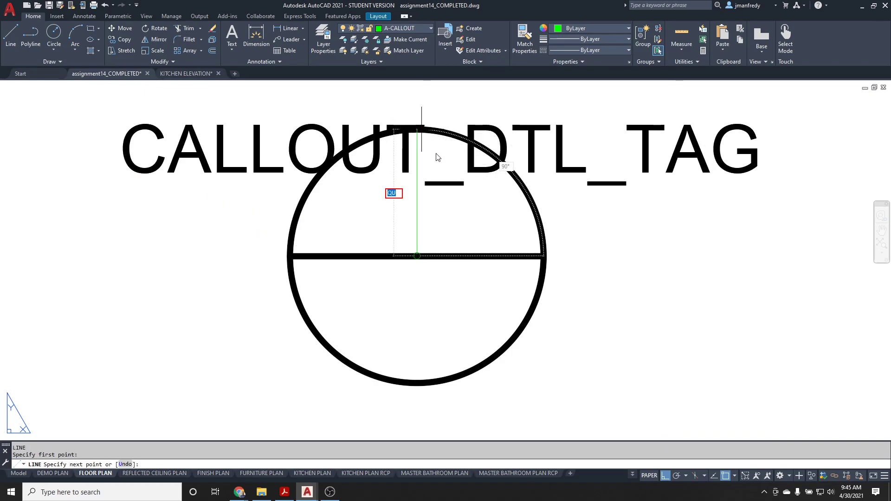
key("BackSpace")
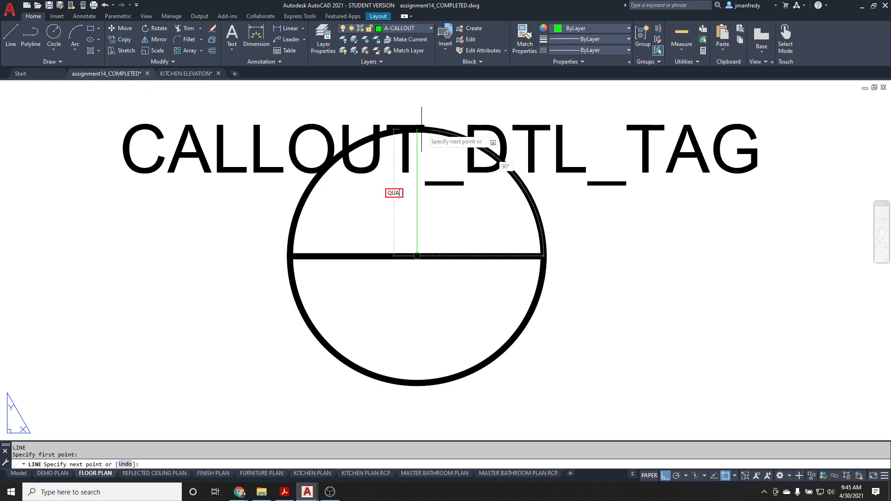
key("Return")
left_click(421, 130)
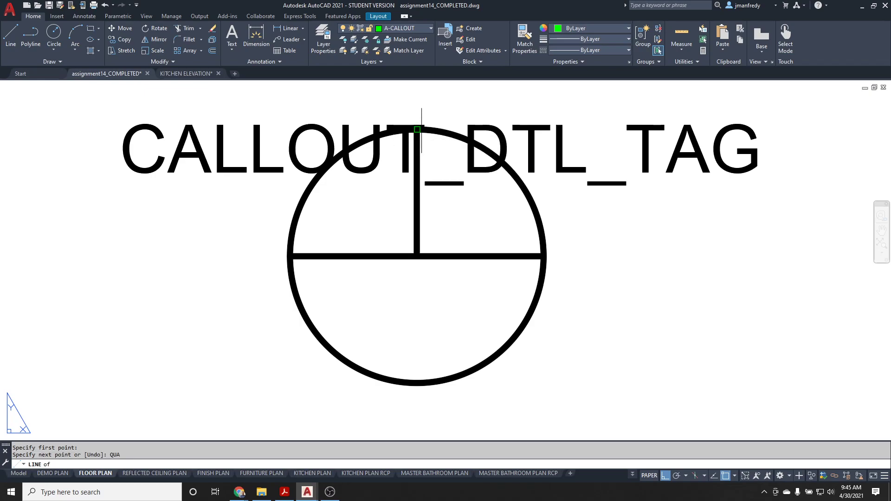
key("Return")
- Move the CALLOUT_DTL_TAG text lower, centred across the circle's upper half
left_click(374, 167)
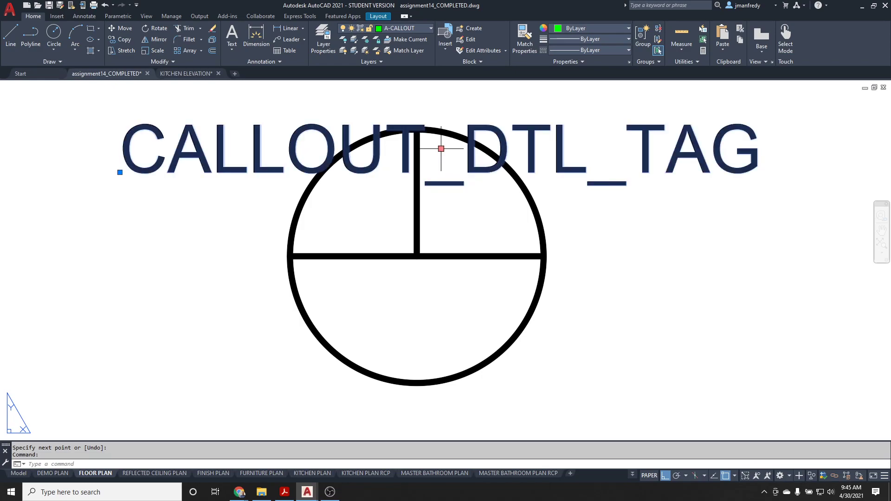
left_click(441, 150)
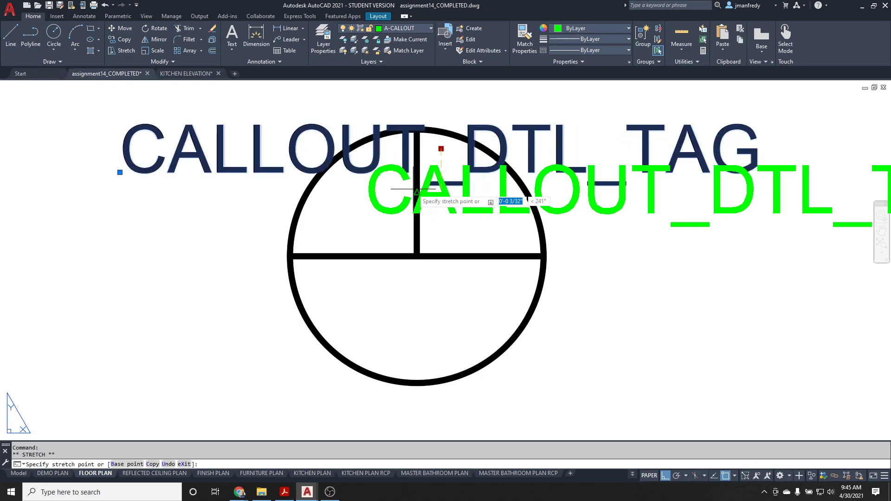
left_click(417, 193)
key("Escape")
- Erase the vertical guide line, leaving only the horizontal divider
left_click(420, 150)
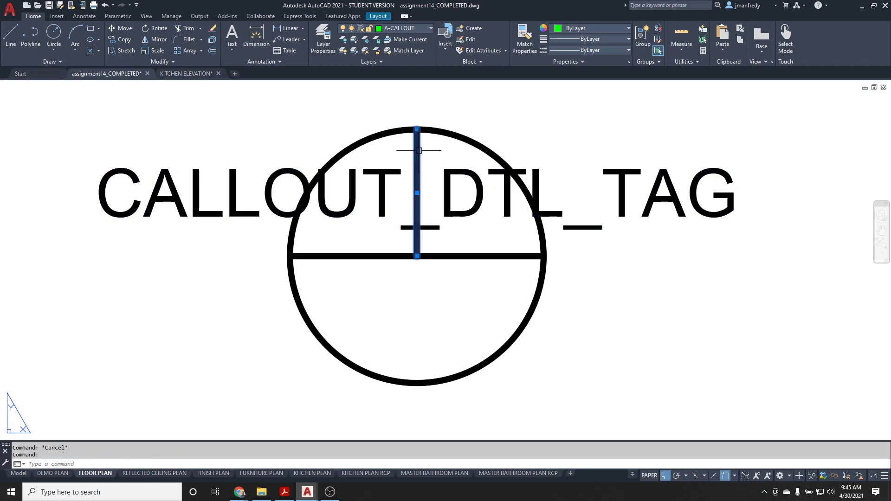
key("Delete")
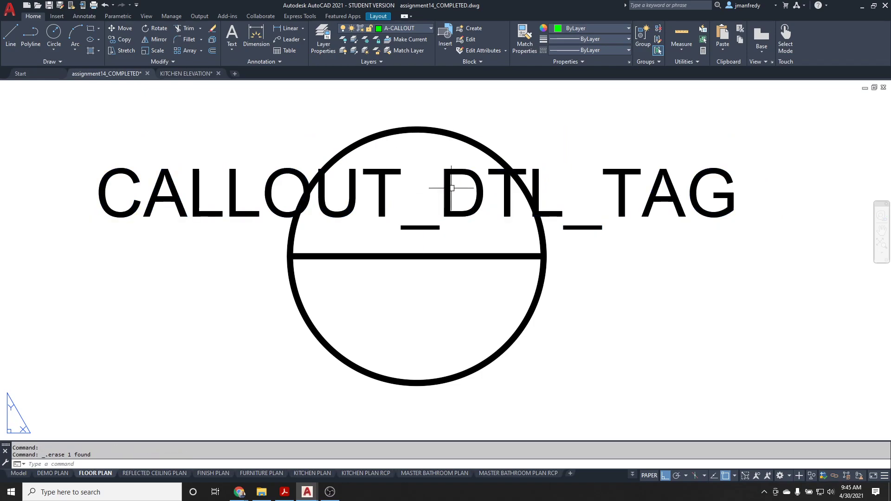
left_click(461, 174)
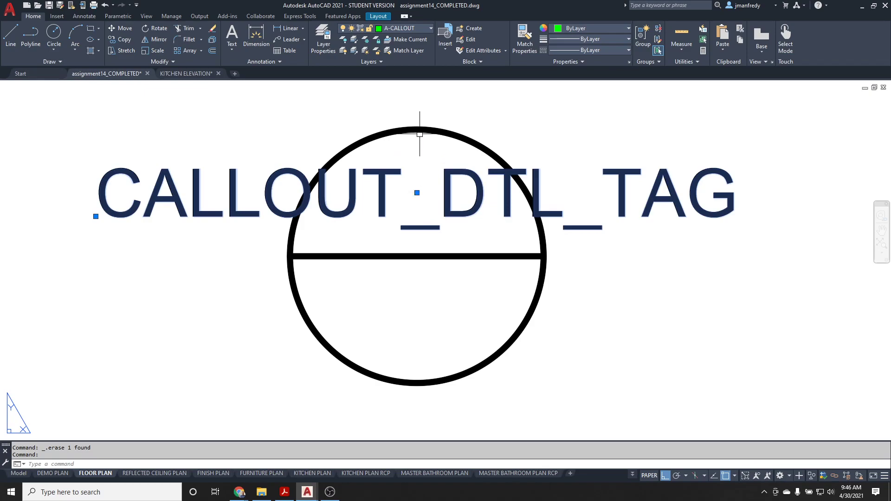
key("Escape")
key("Escape")
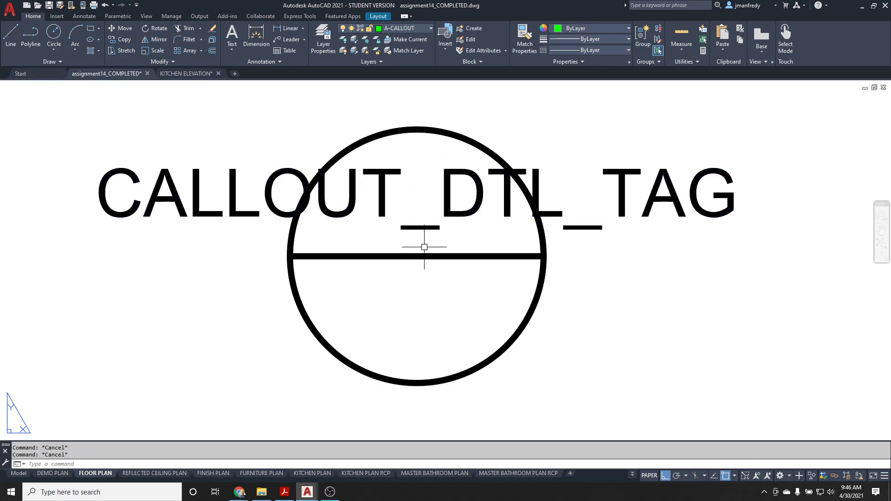
- Copy the CALLOUT_DTL_TAG attribute from the top quadrant down into the circle's lower half
type("co")
key("Return")
left_click(420, 228)
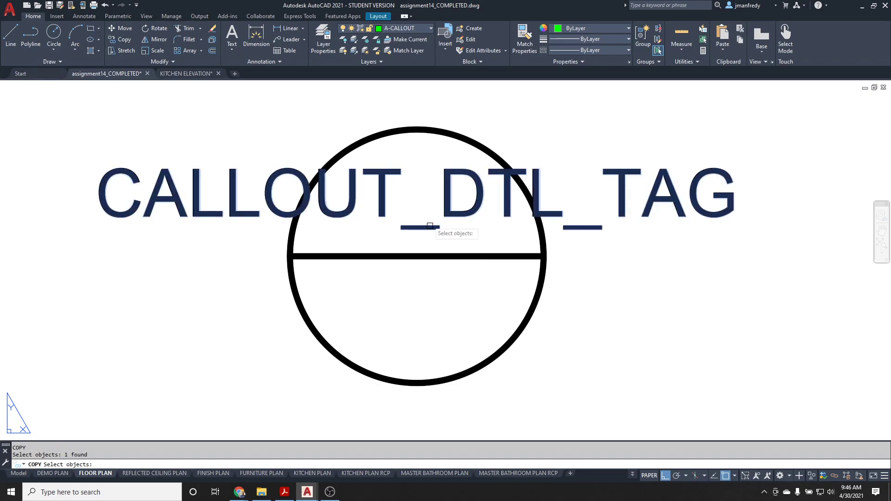
key("Return")
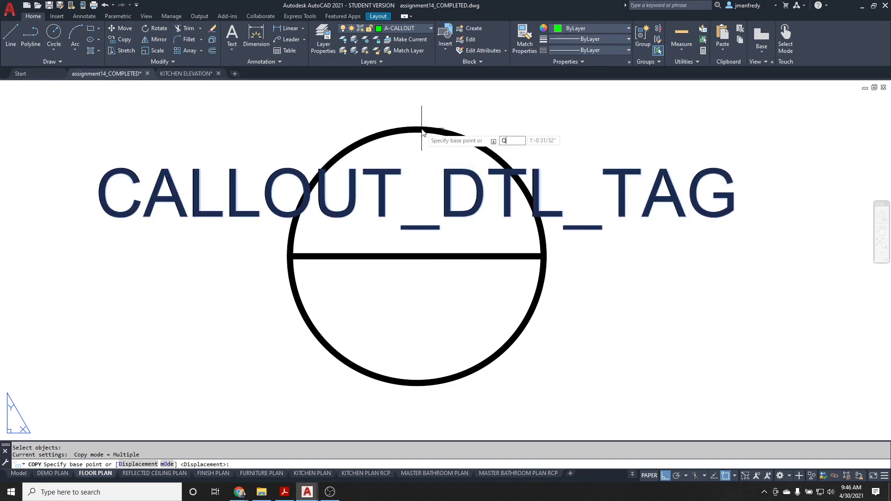
type("qua")
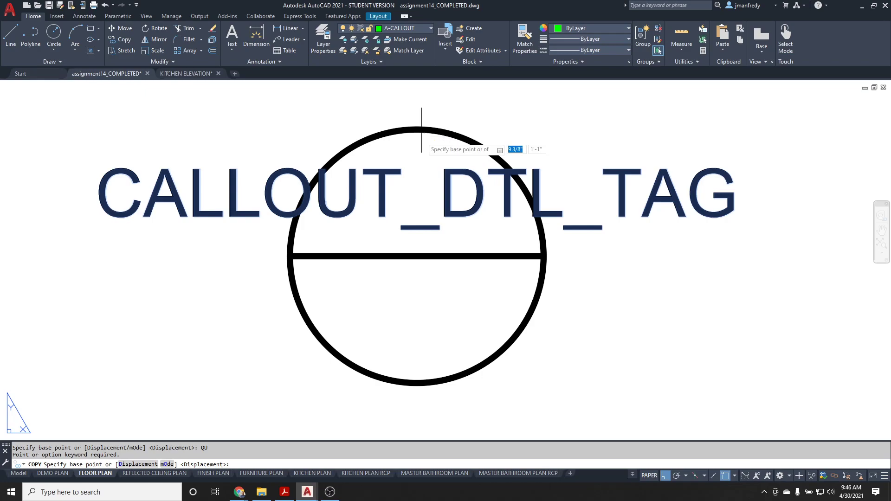
key("Return")
left_click(420, 131)
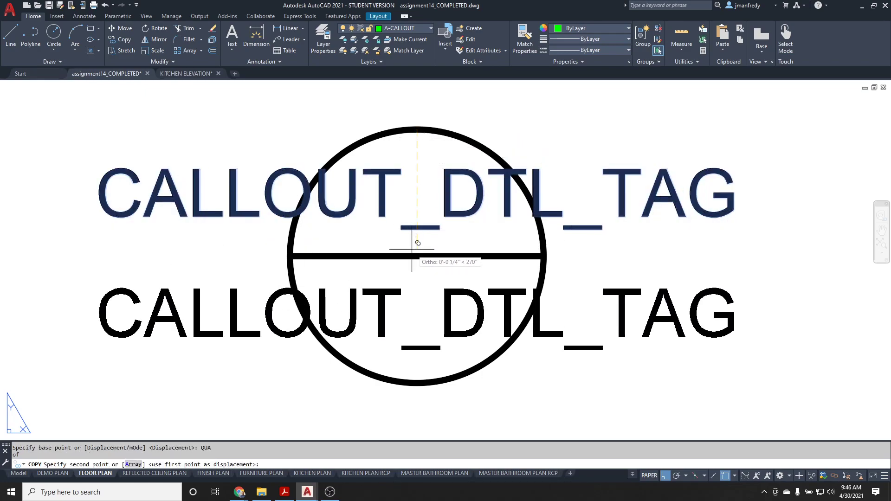
left_click(417, 255)
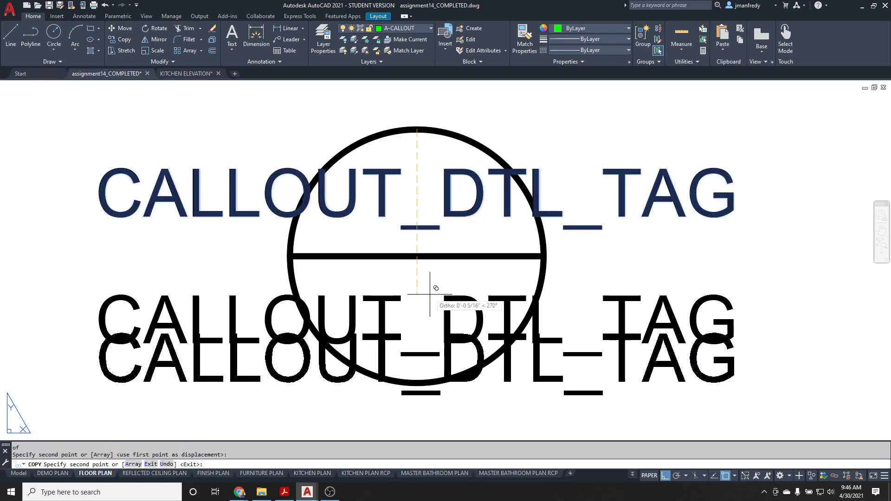
key("Escape")
middle_click_drag(468, 184, 471, 163)
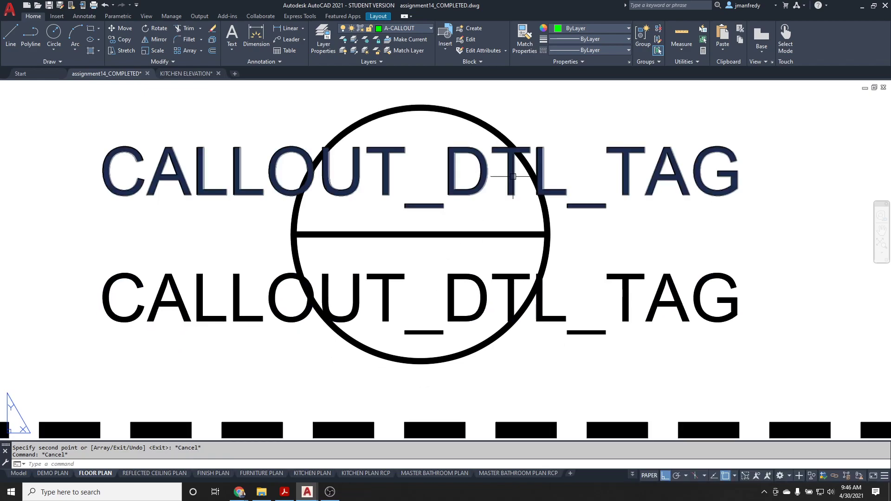
- Redefine the lower attribute as CALLOUT_SHEET_TAG with prompt SHEET? and default XX
left_click(474, 277)
double_click(474, 277)
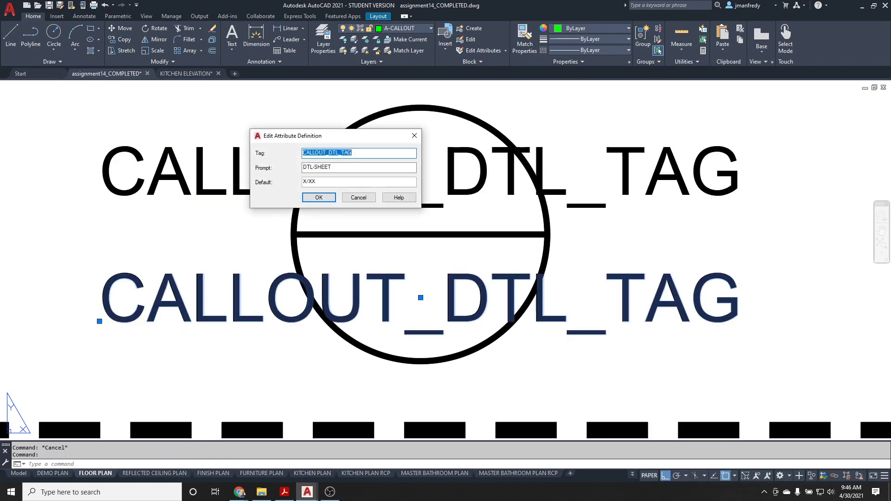
left_click_drag(328, 153, 337, 154)
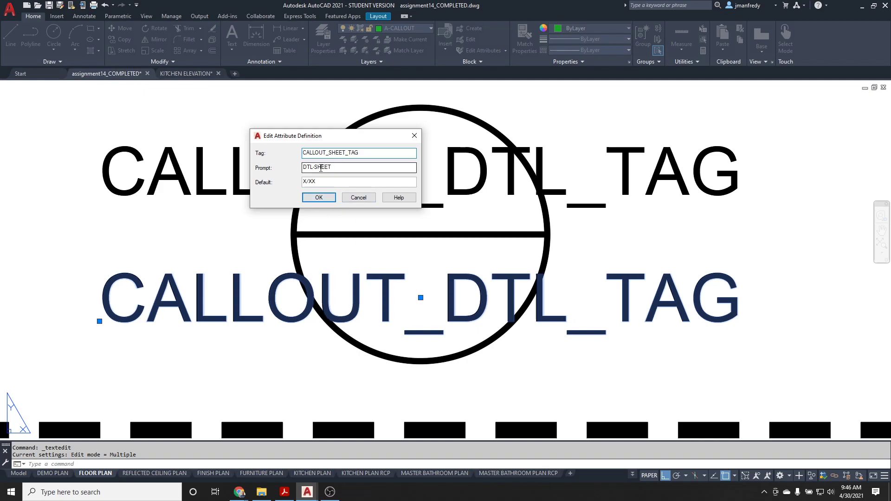
left_click_drag(316, 167, 285, 167)
key("BackSpace")
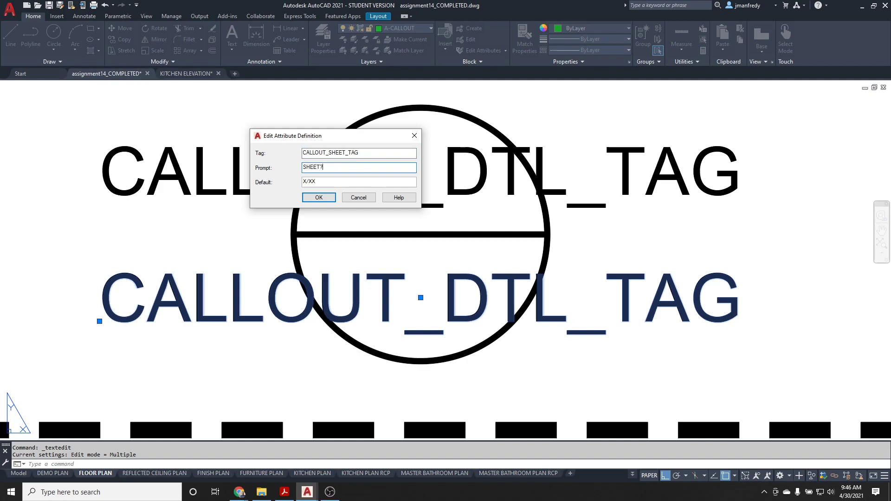
key("Tab")
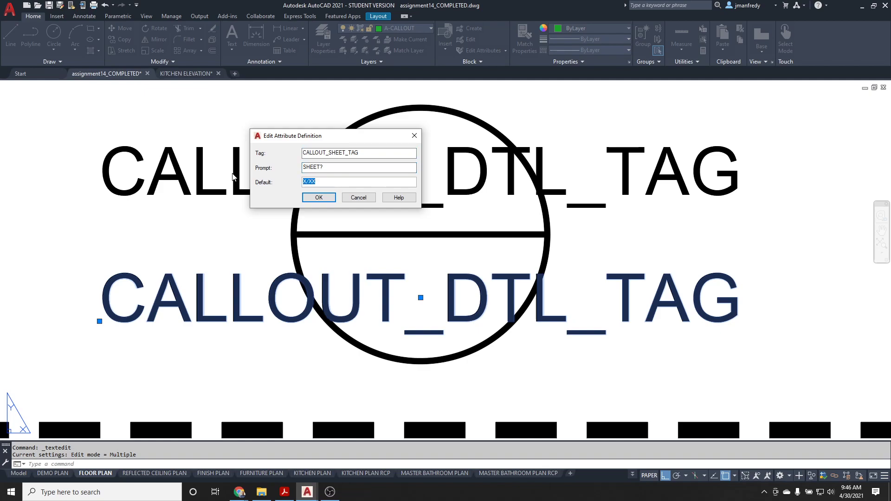
type("XX")
left_click(319, 197)
key("Escape")
- Change the upper CALLOUT_DTL_TAG attribute's prompt to DTL?
double_click(394, 155)
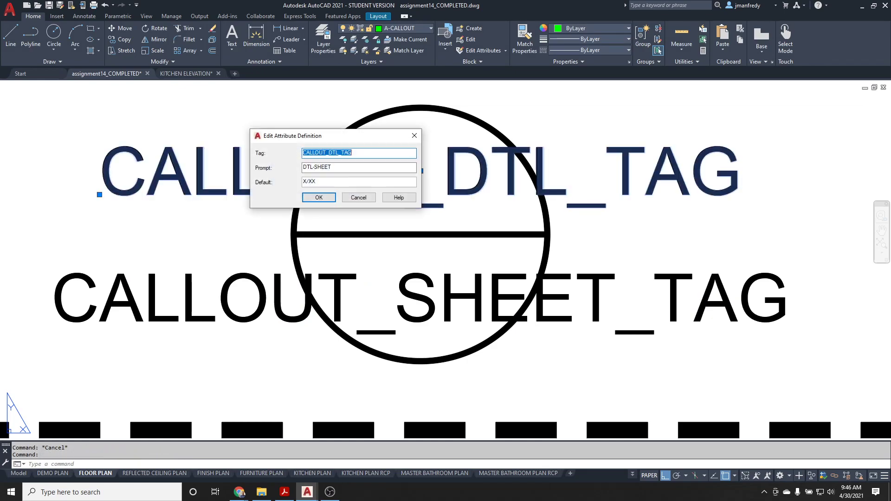
left_click_drag(313, 166, 373, 166)
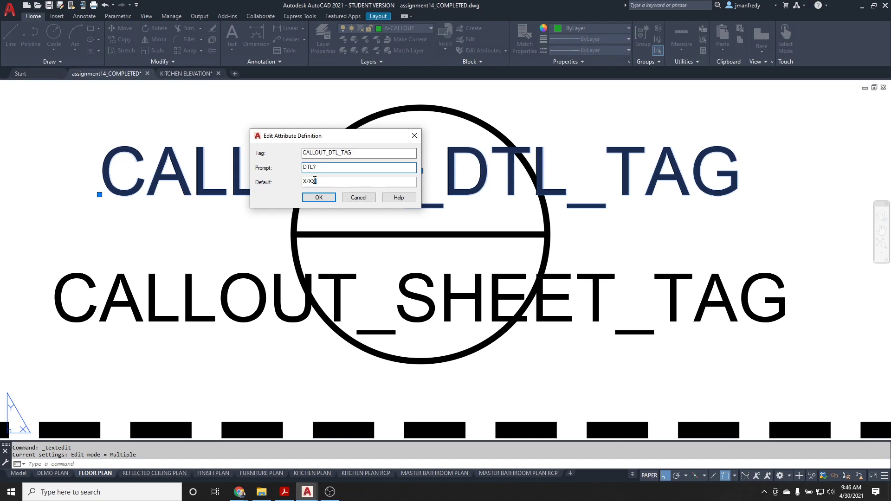
key("Tab")
left_click(319, 197)
key("Escape")
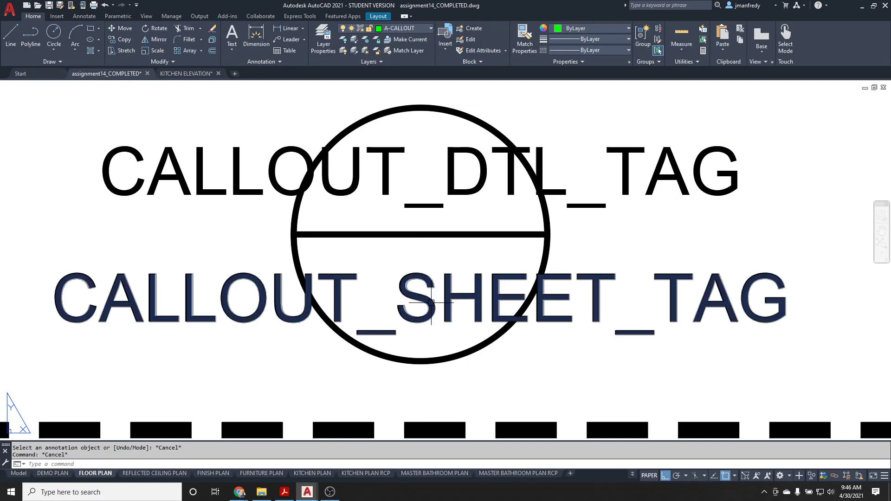
scroll(436, 206, "down", 2)
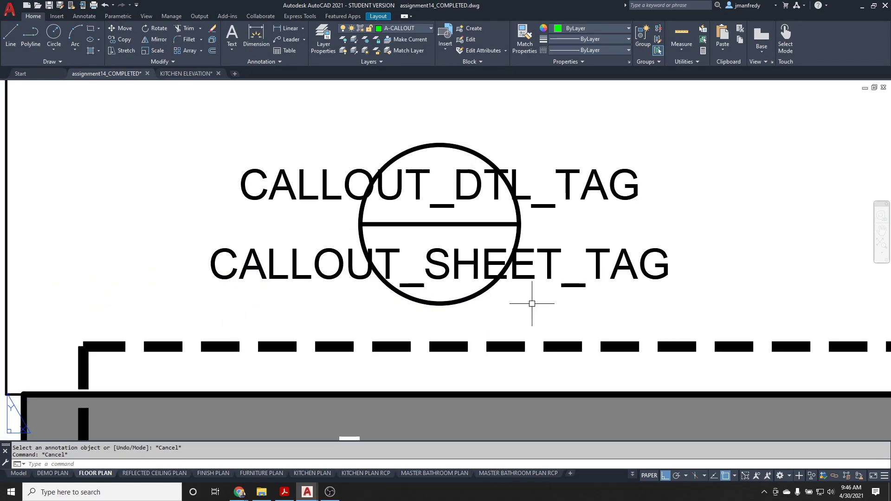
- Check the callout and dashed kitchen rectangle selections, then recentre the view on the callout
left_click(567, 316)
left_click(408, 191)
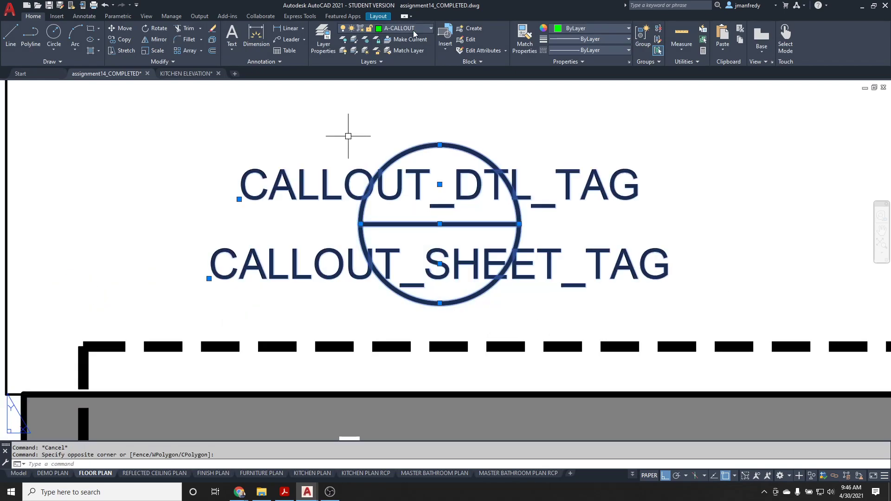
key("Escape")
scroll(435, 184, "down", 3)
left_click(459, 249)
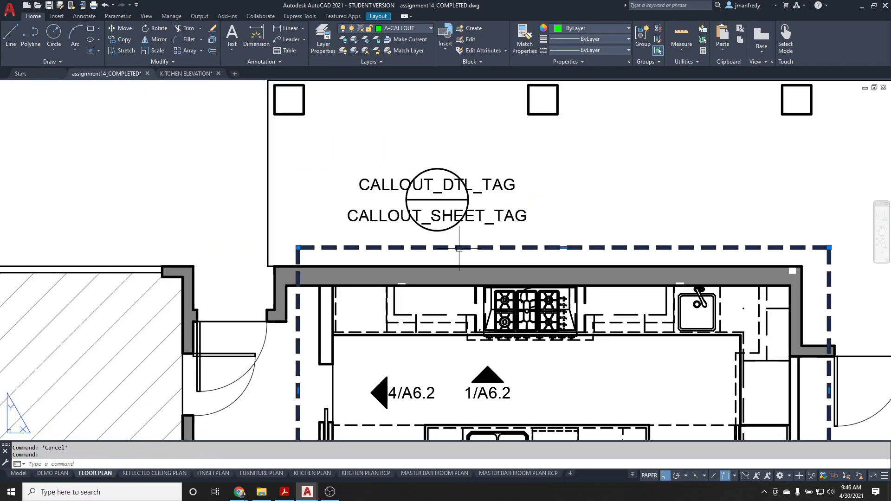
key("Escape")
key("Escape")
scroll(462, 248, "down", 2)
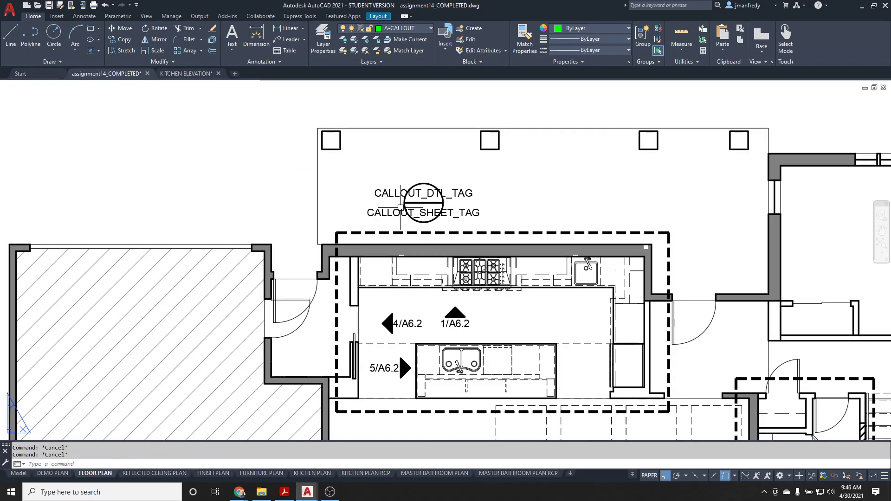
scroll(458, 210, "up", 3)
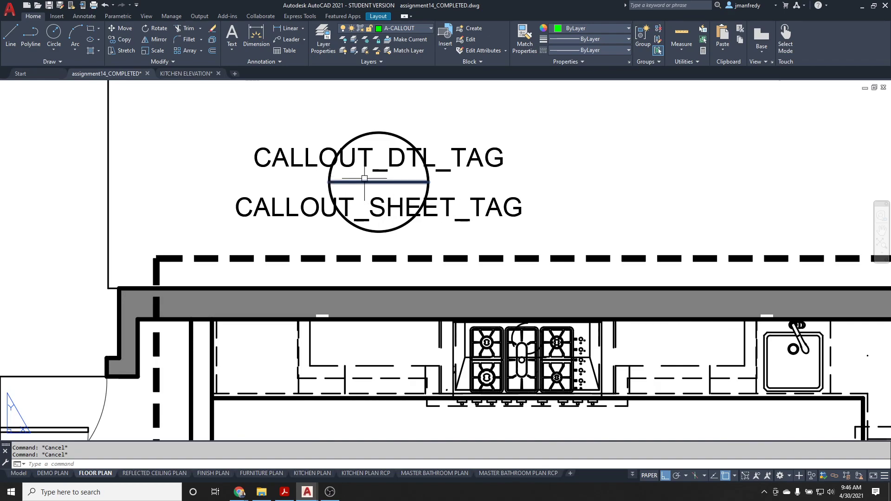
scroll(365, 178, "up", 2)
middle_click_drag(374, 191, 388, 218)
- Define the circle, divider and both attributes as block CALLOUT_TAG, based at the divider's midpoint
type("BLOC")
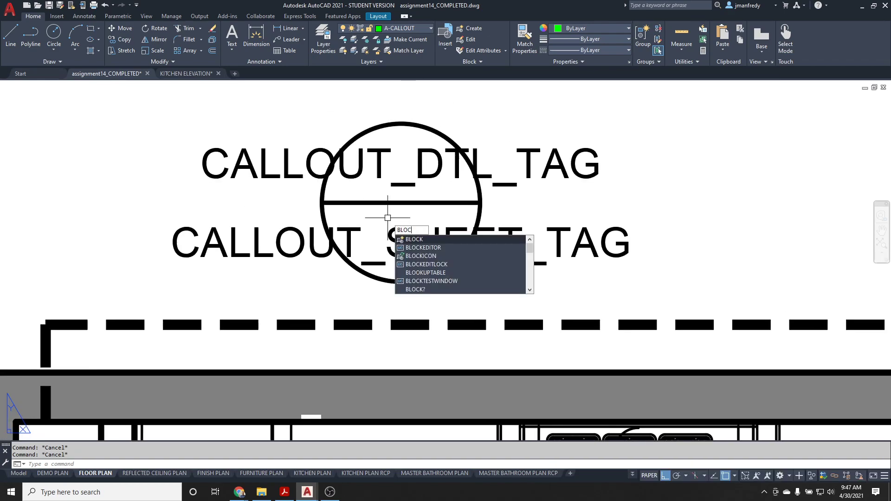
key("Return")
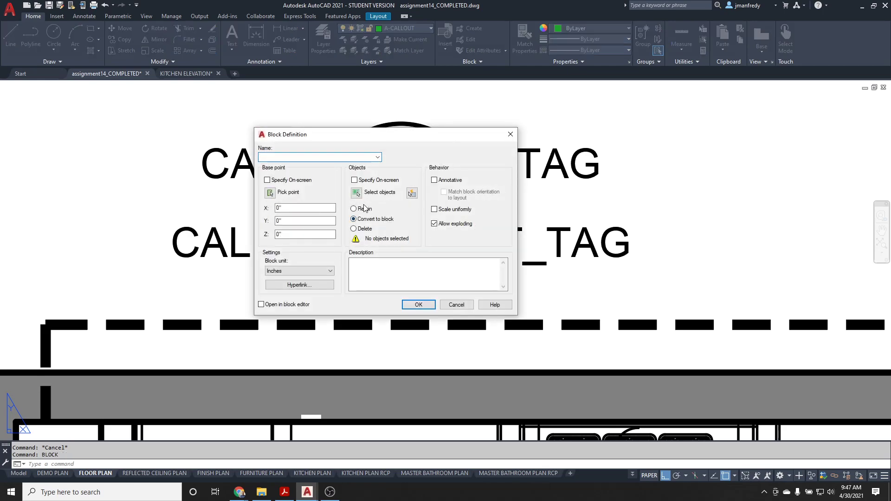
left_click(356, 193)
left_click(540, 278)
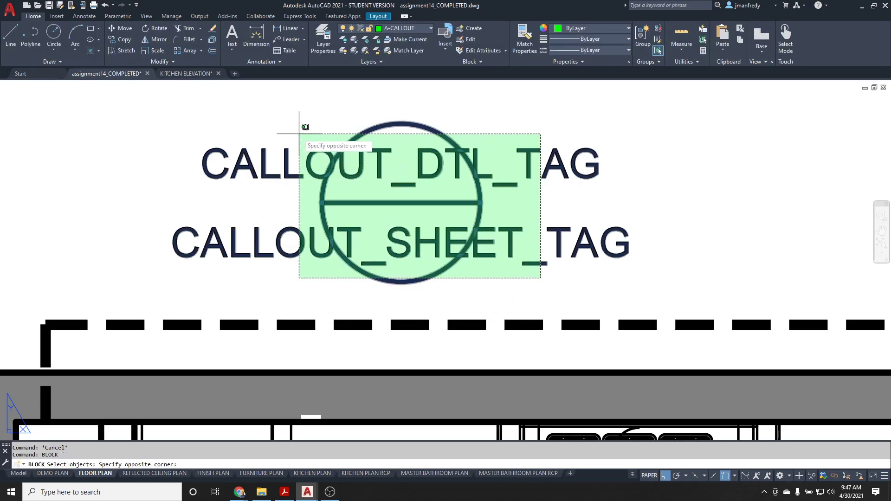
left_click(299, 134)
key("Return")
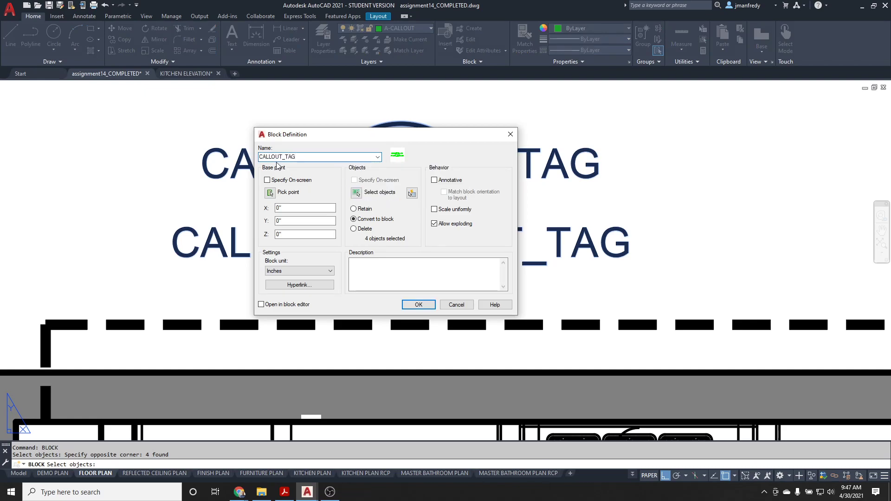
left_click(273, 195)
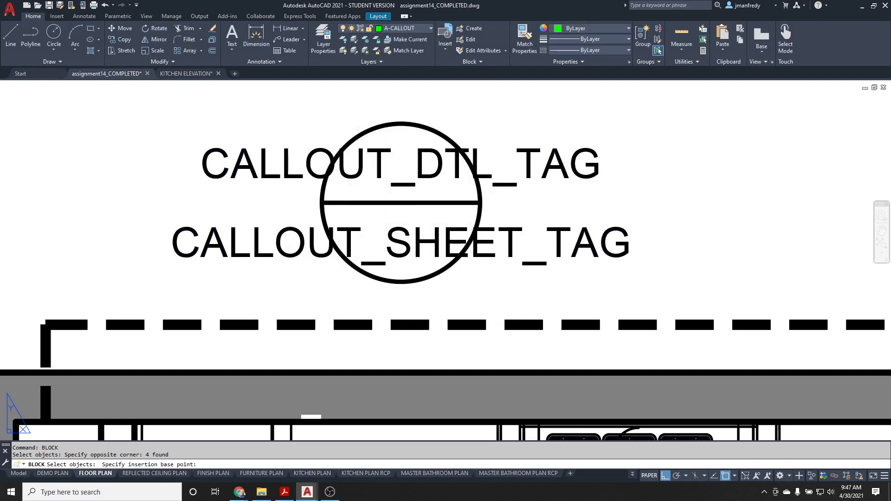
type("MID")
key("Return")
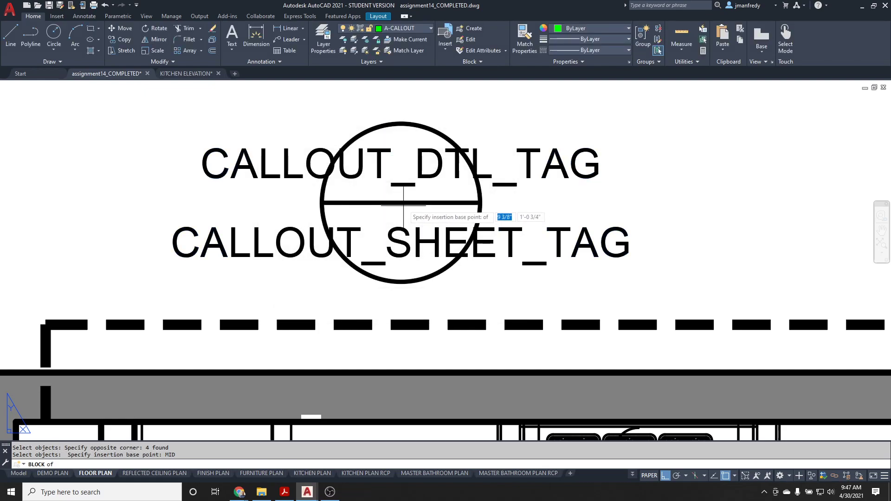
left_click(402, 203)
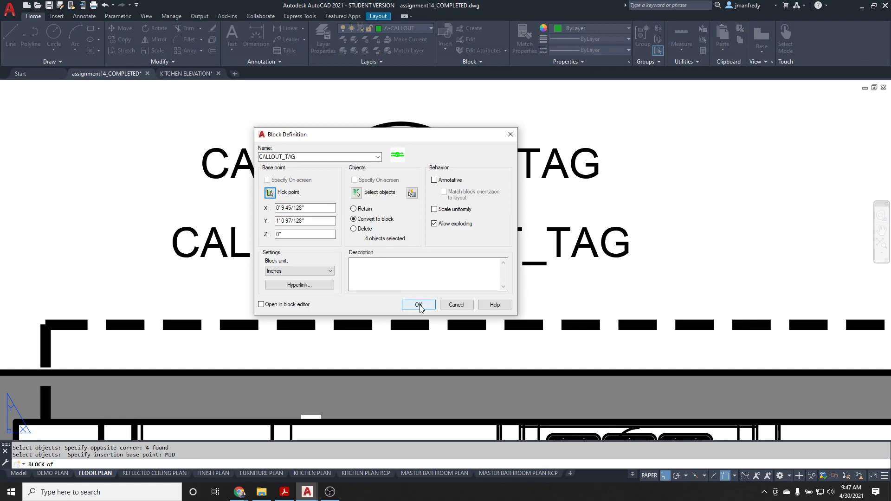
left_click(419, 305)
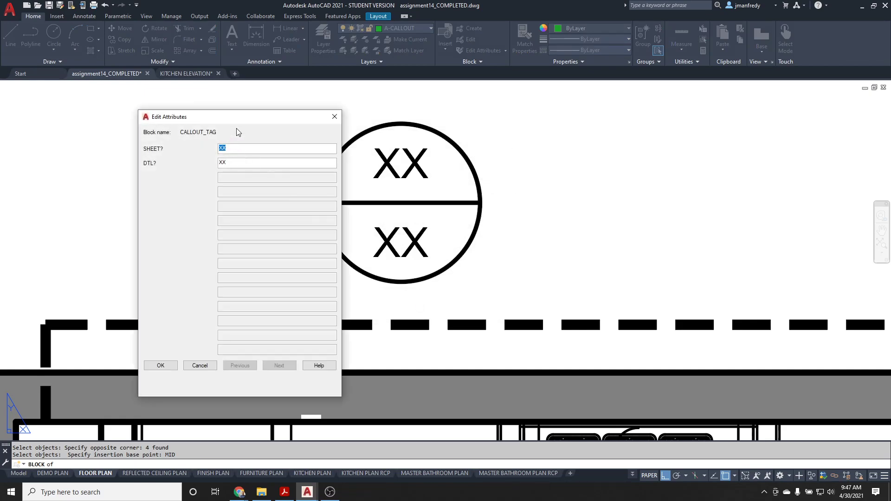
- Dismiss the Edit Attributes dialog, keeping XX for both attribute values
left_click_drag(253, 120, 304, 123)
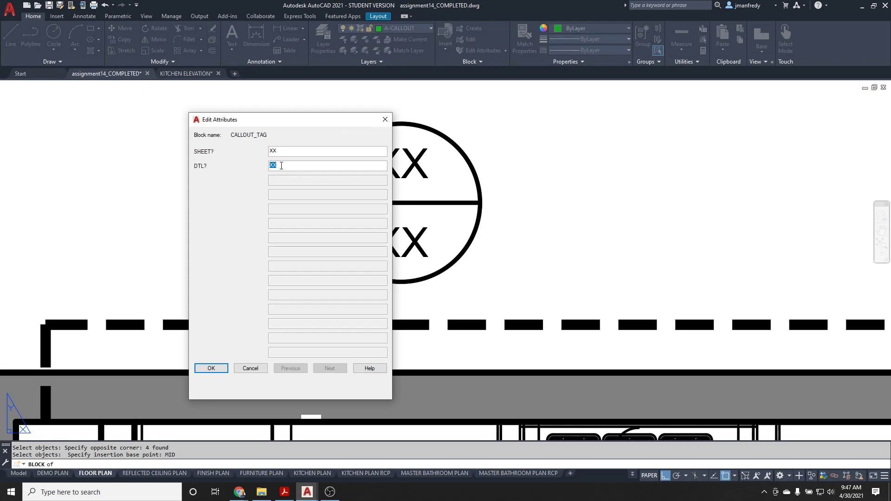
key("Escape")
key("Escape")
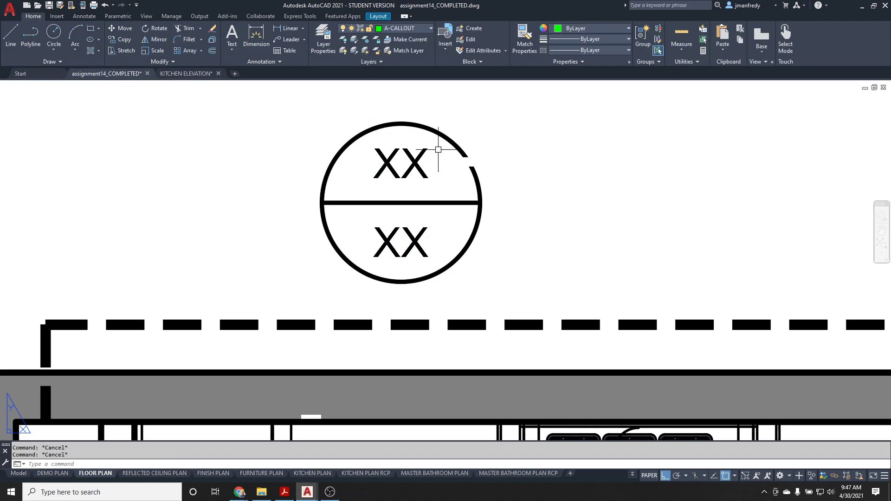
- Explode the CALLOUT_TAG block back into its parts
type("x")
key("Return")
left_click(444, 135)
key("Return")
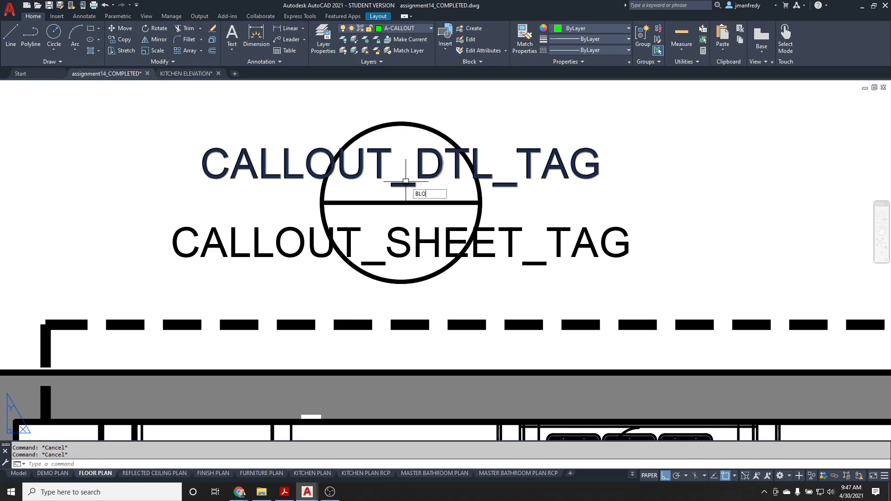
- Select the DTL and SHEET attributes, circle and divider for a new block definition
type("b")
key("Return")
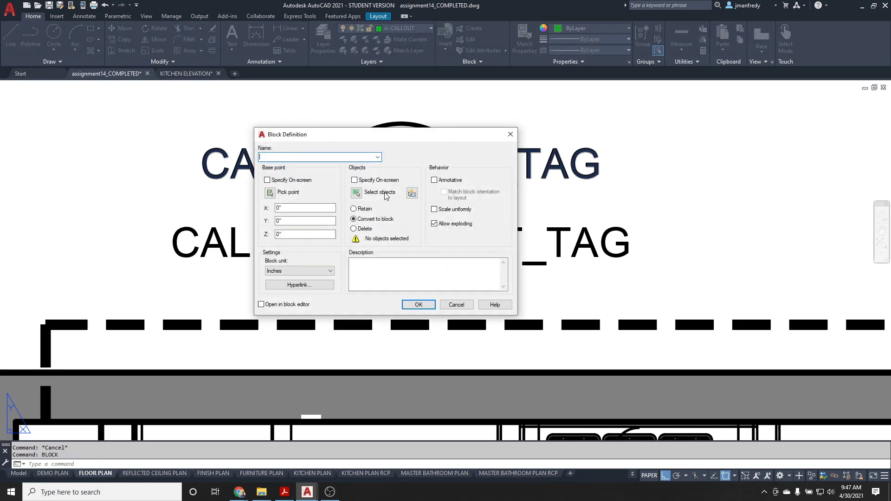
left_click(356, 193)
left_click(420, 176)
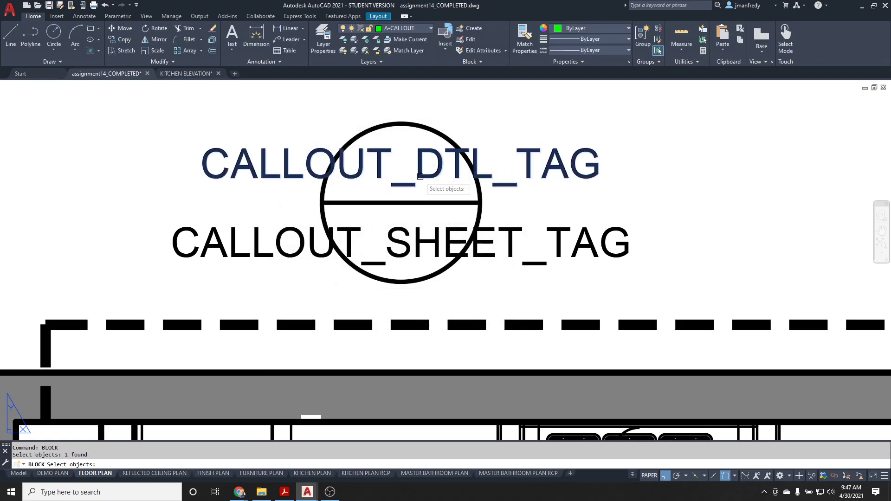
left_click(419, 231)
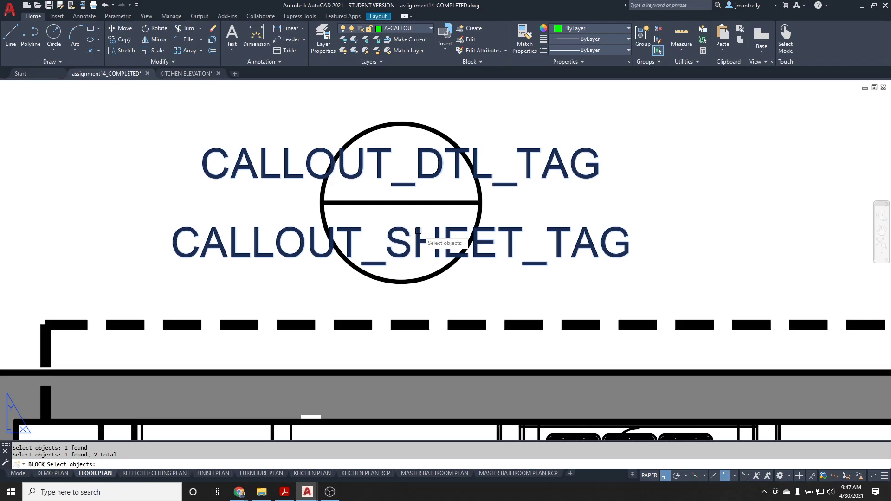
left_click(545, 282)
left_click(260, 97)
key("Return")
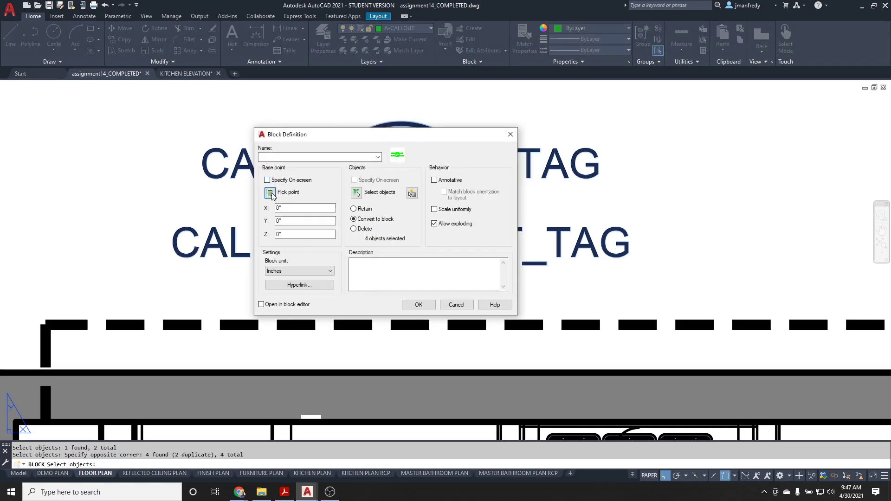
- Base the block at the divider's midpoint and redefine CALLOUT_TAG with it
left_click(270, 194)
type("CEM")
key("Return")
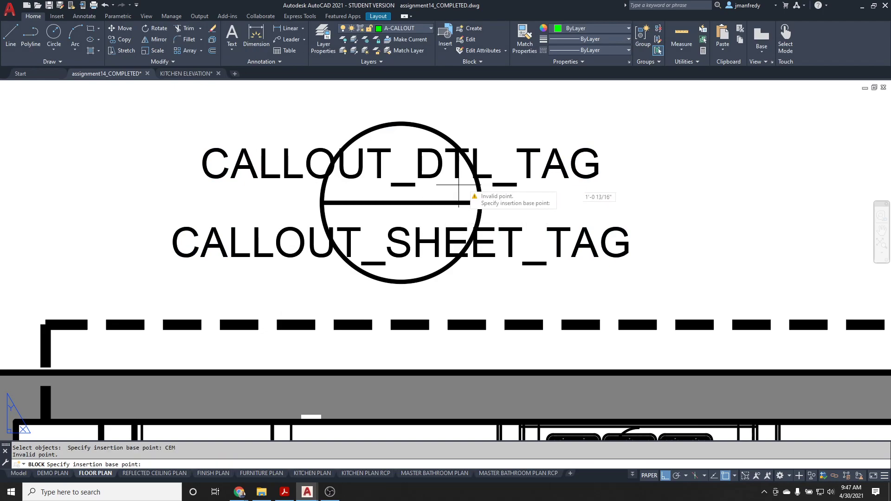
left_click(401, 203)
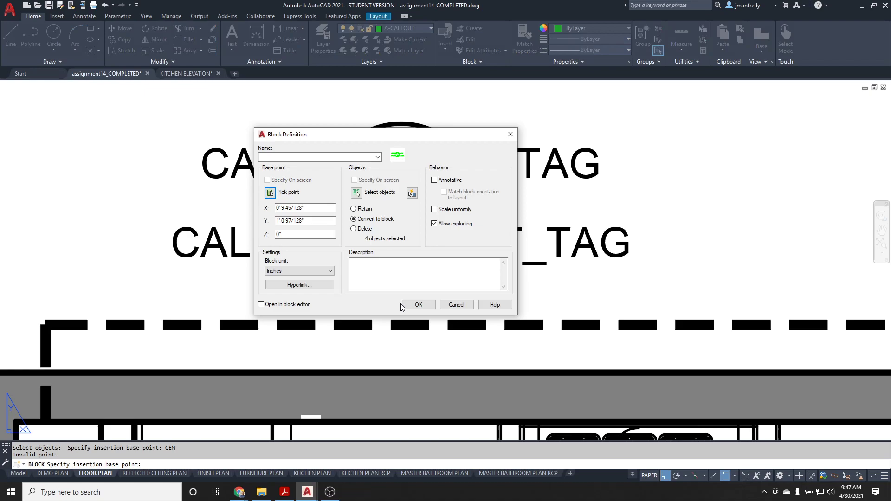
left_click(417, 305)
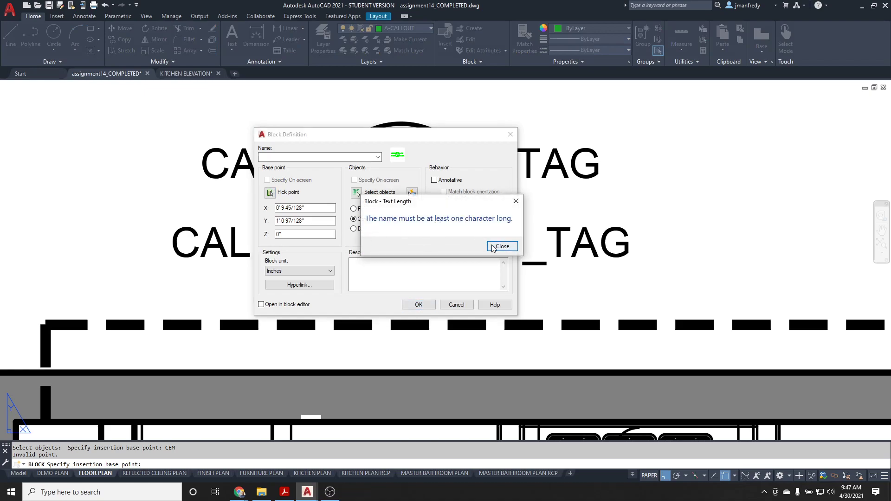
key("Return")
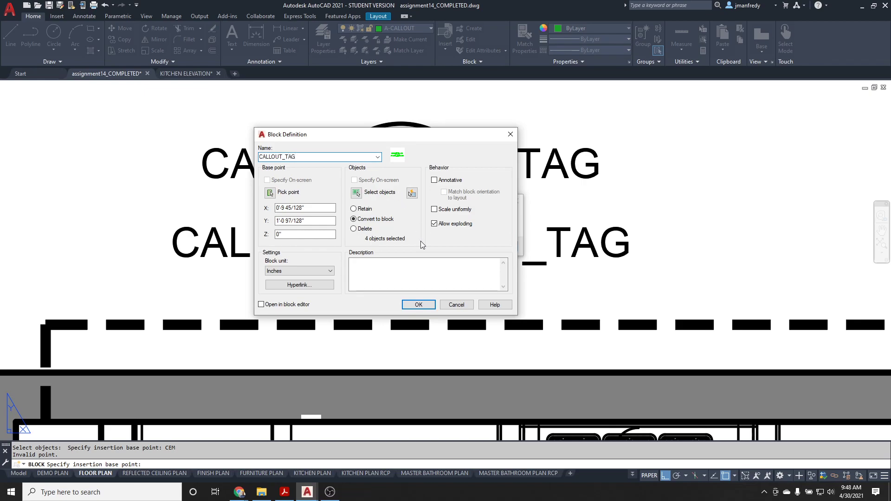
left_click(418, 305)
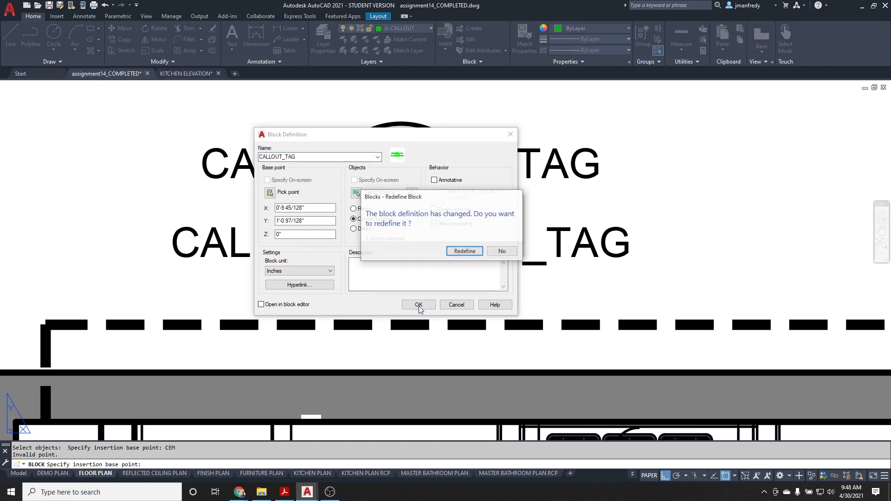
left_click(464, 252)
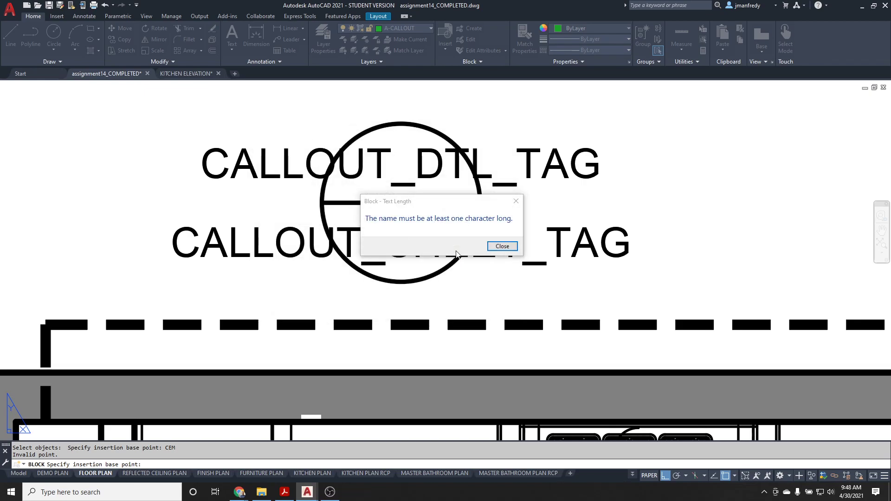
left_click(501, 247)
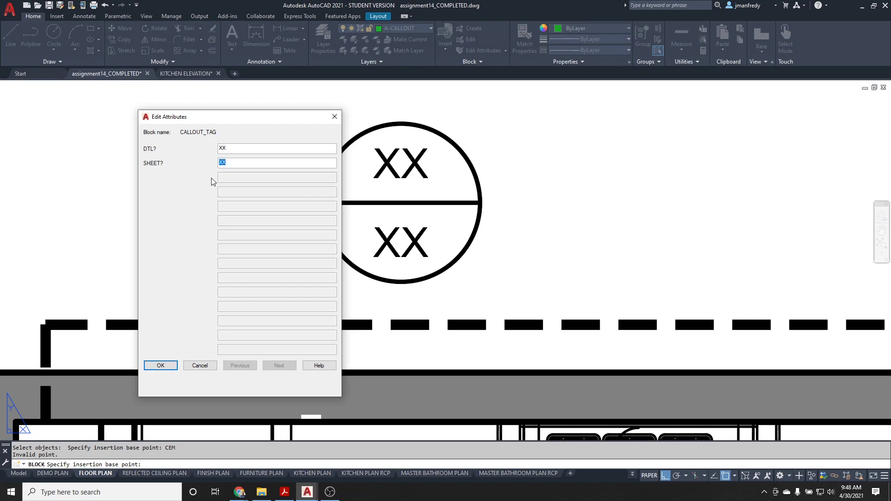
- Accept the default XX attribute values and bring the kitchen into view below the callout
left_click(162, 365)
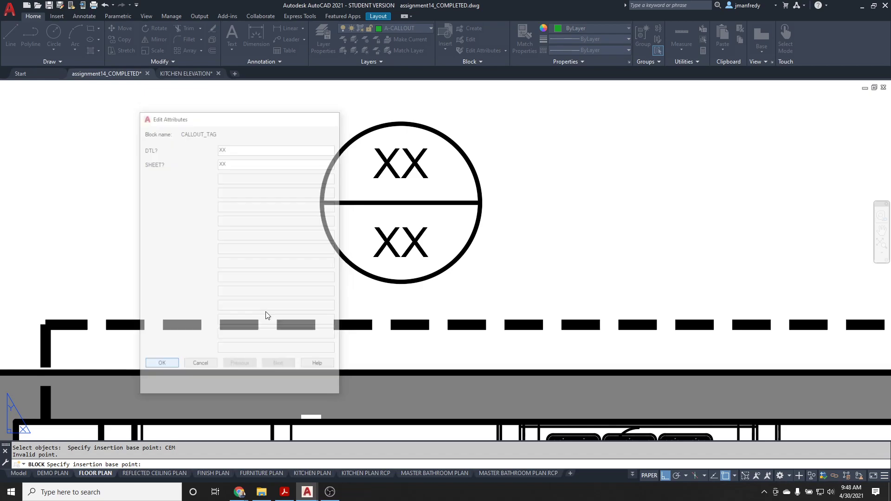
scroll(393, 192, "down", 3)
middle_click_drag(464, 213, 412, 199)
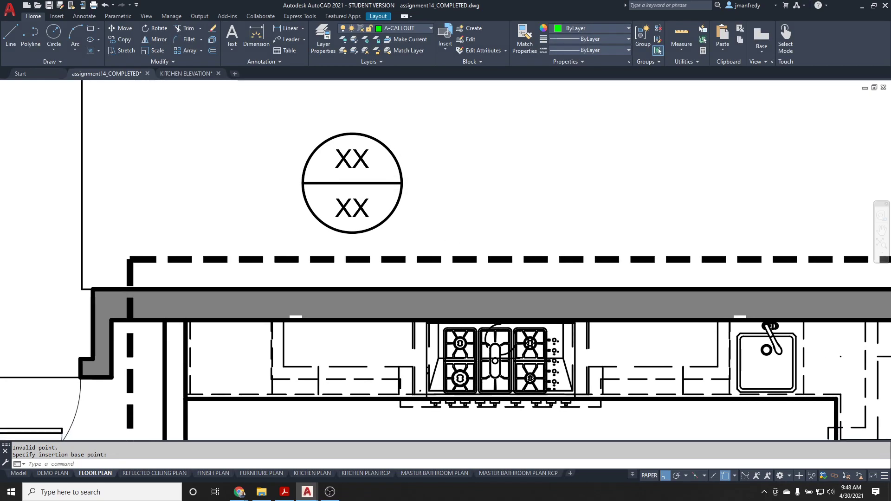
scroll(412, 198, "down", 4)
scroll(424, 188, "up", 2)
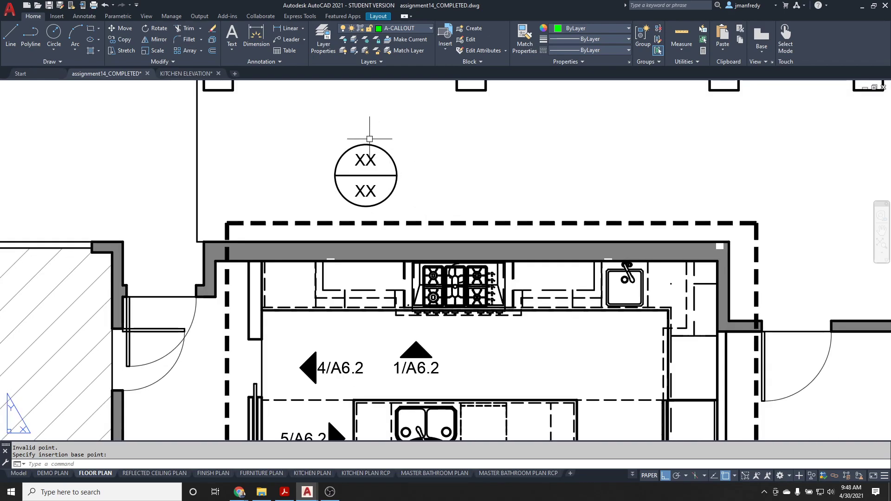
scroll(427, 196, "up", 2)
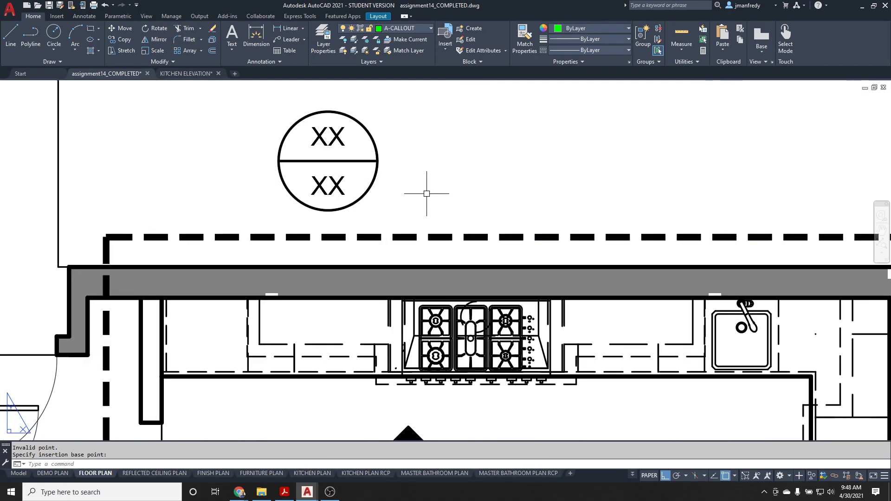
- Draw a polyline leader from the circle's right side over and down to the dashed kitchen rectangle
key("Return")
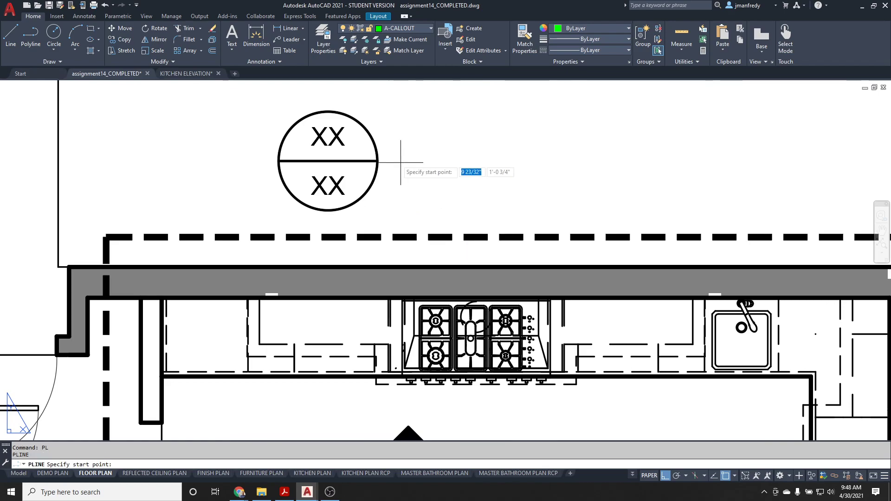
left_click(378, 161)
left_click(438, 161)
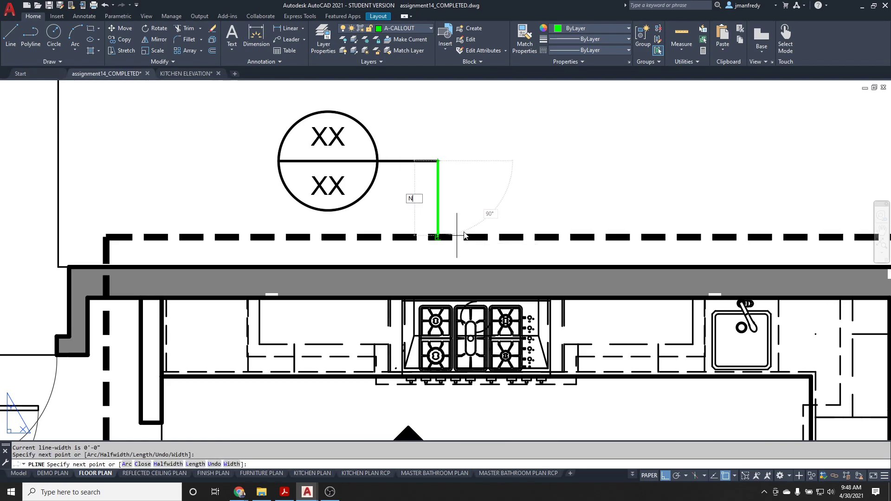
type("NEA")
key("Return")
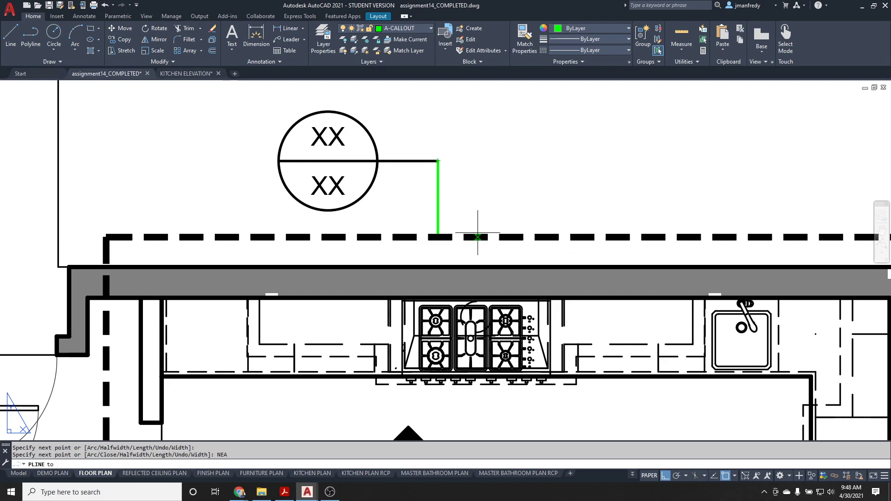
left_click(476, 234)
key("Escape")
key("Escape")
scroll(425, 182, "down", 4)
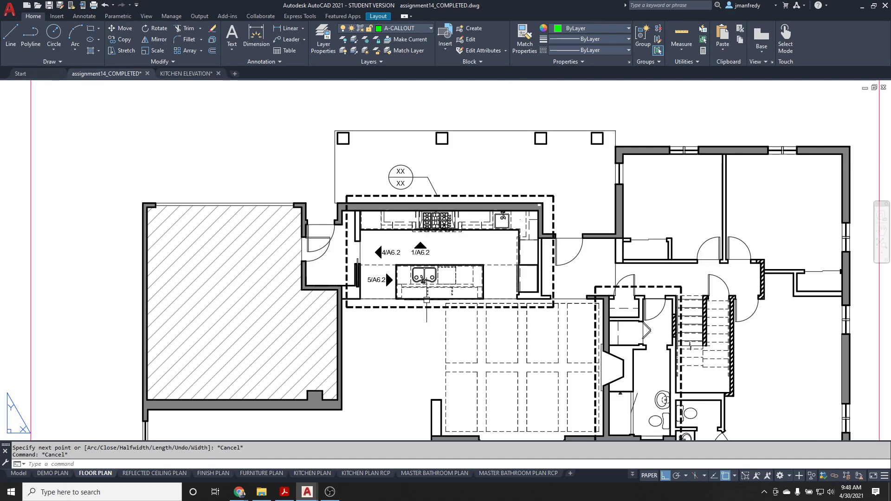
- Look at the KITCHEN PLAN sheet, then return to the FLOOR PLAN layout
scroll(402, 188, "up", 2)
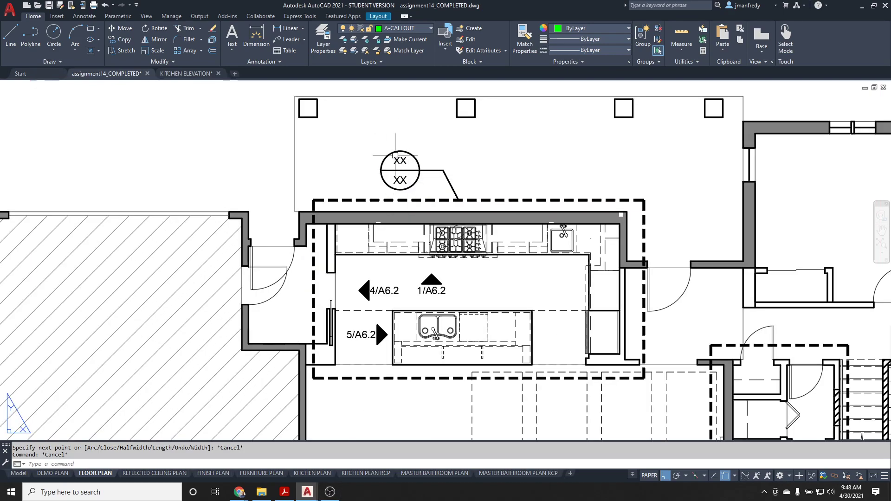
left_click(312, 474)
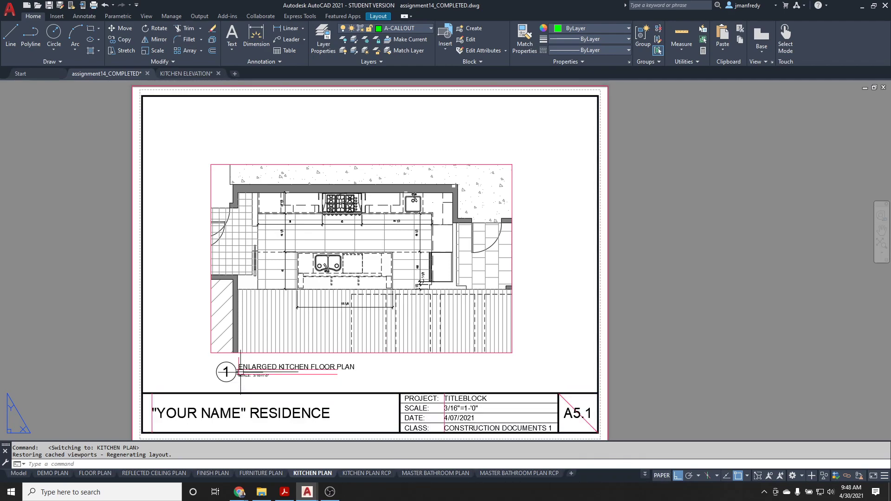
left_click(645, 475)
left_click(662, 327)
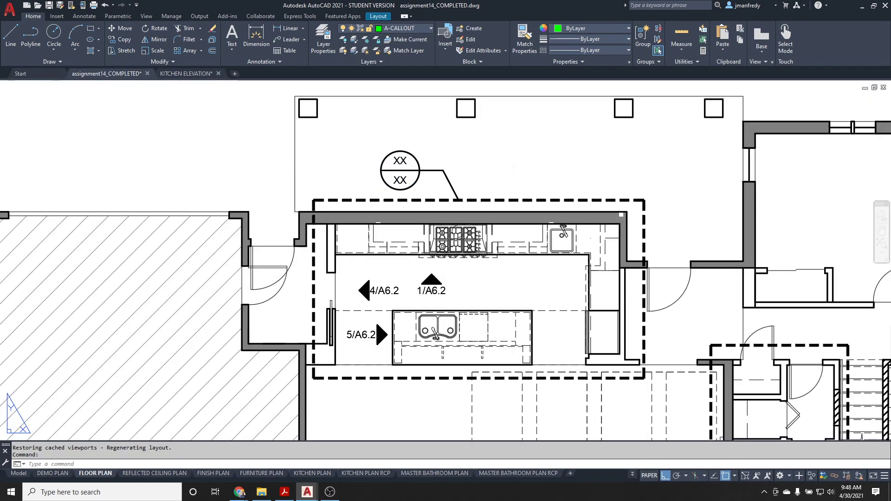
- Set the kitchen callout's detail value to 1 and sheet value to A5.1
double_click(400, 170)
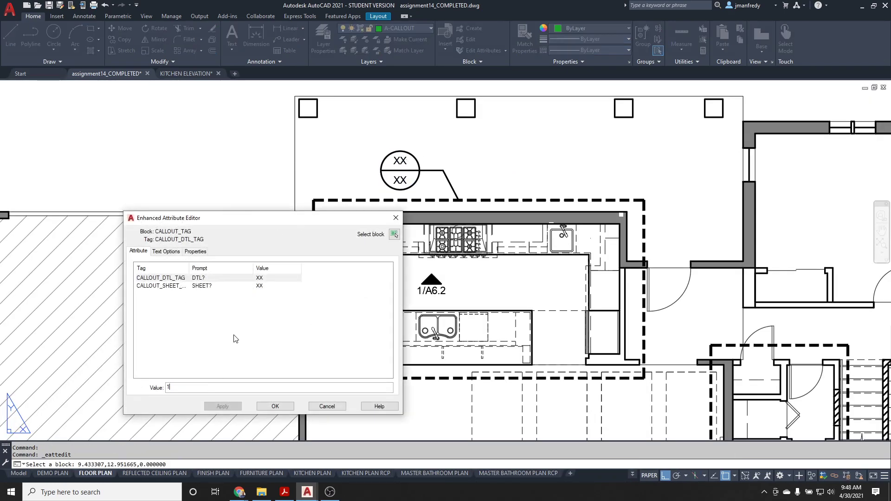
left_click(262, 285)
left_click(220, 390)
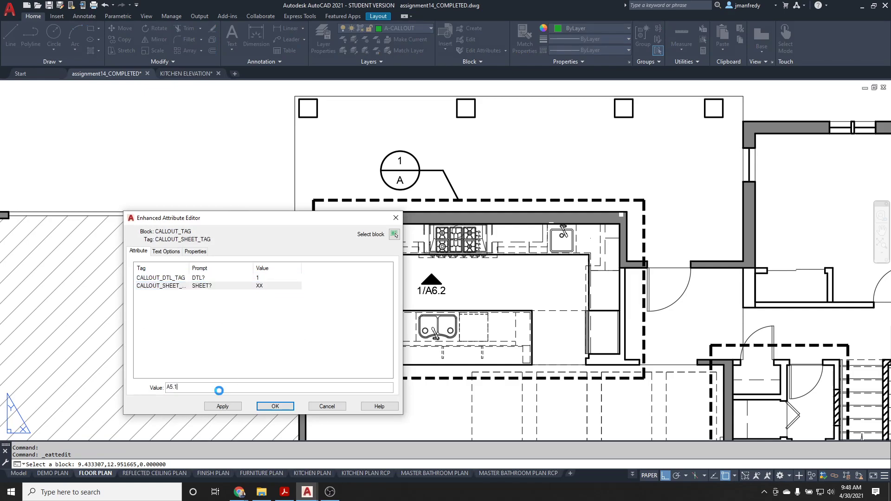
left_click(275, 407)
key("Escape")
key("Escape")
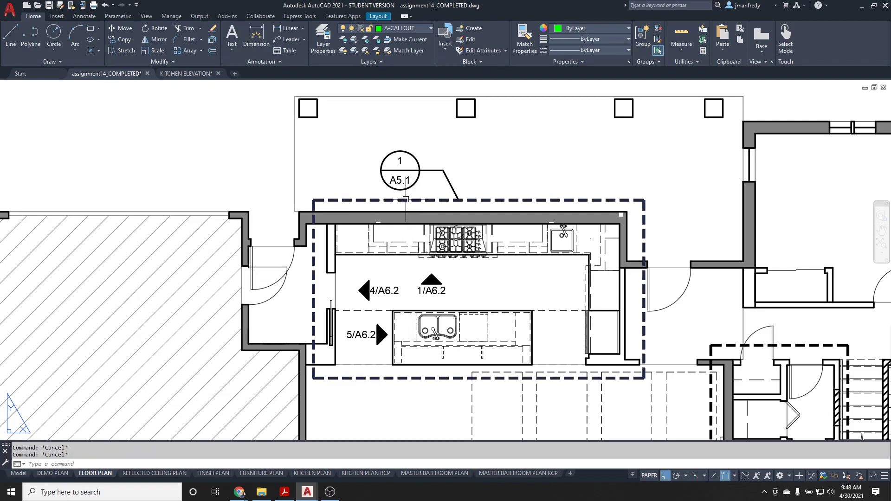
- Copy the 1/A5.1 callout and its leader into the dining area
scroll(376, 321, "down", 2)
middle_click_drag(463, 189, 343, 170)
type("co")
key("Return")
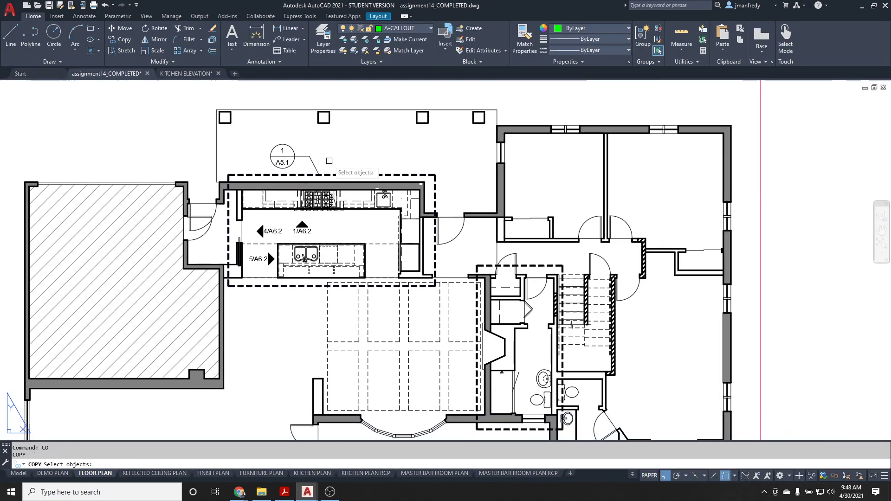
left_click(327, 144)
left_click(278, 165)
key("Return")
left_click(294, 157)
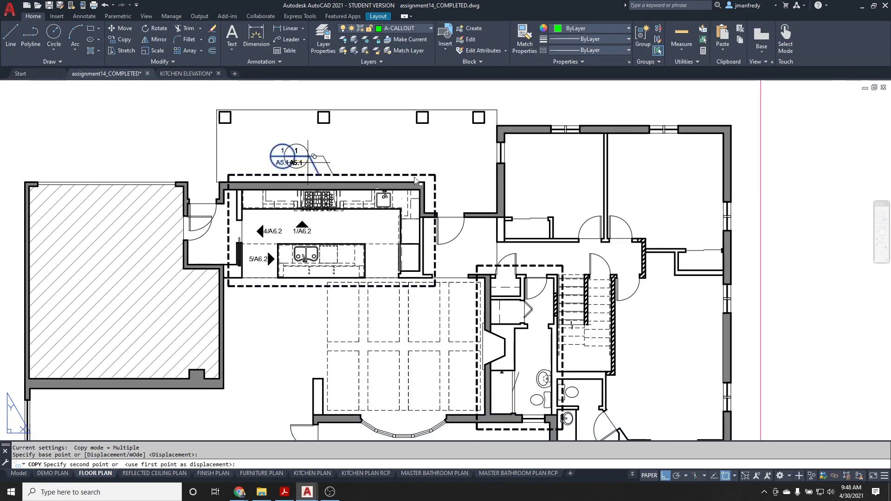
key("F8")
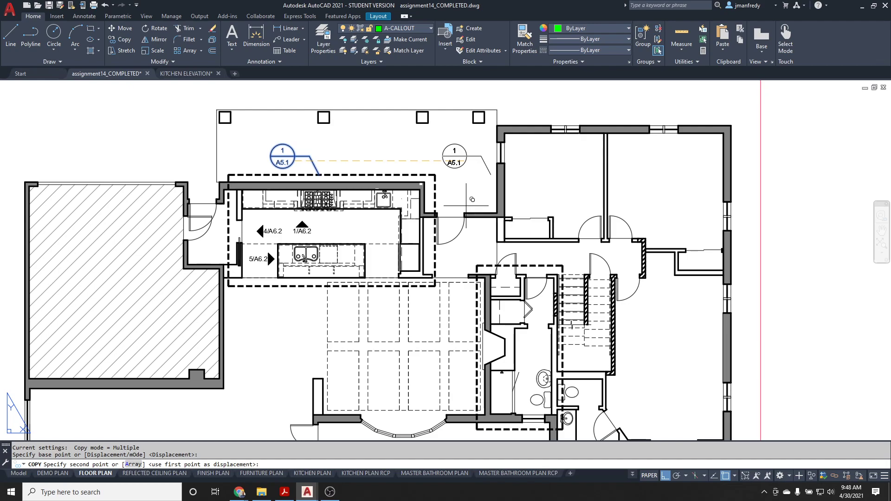
left_click(461, 374)
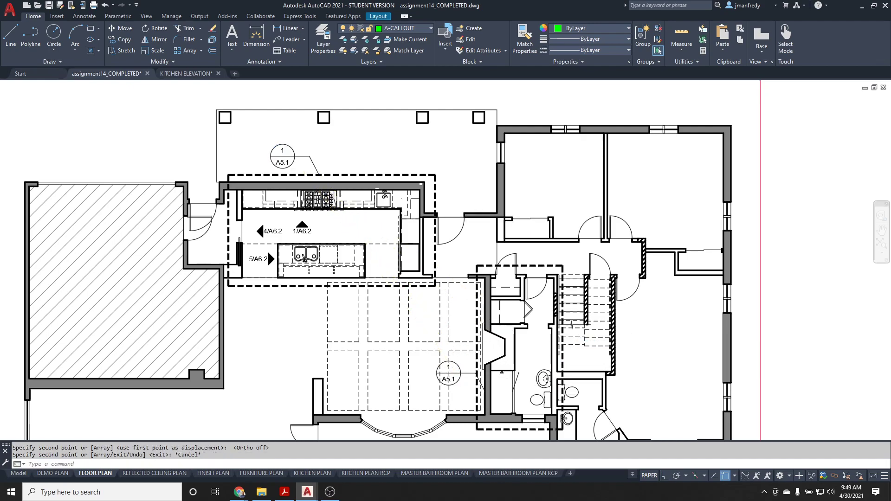
scroll(469, 381, "up", 6)
key("Escape")
- Replace the copied leader with a horizontal line perpendicular to the dashed bathroom rectangle
left_click(480, 382)
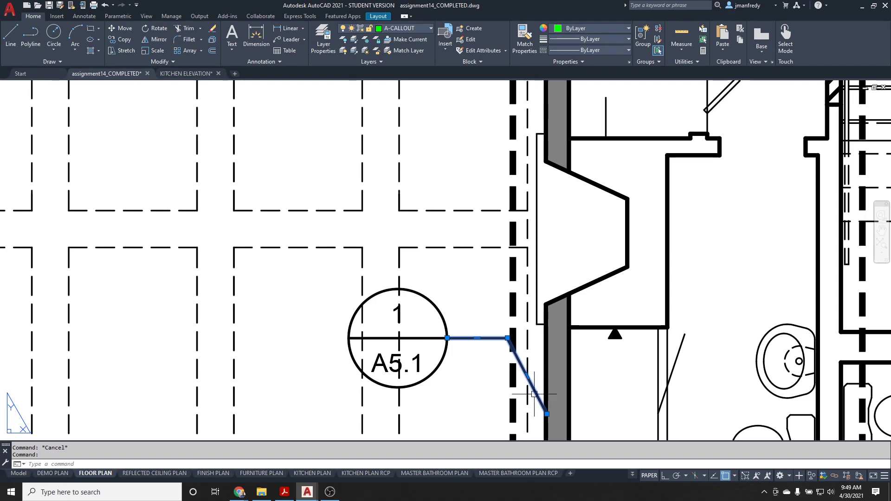
key("Delete")
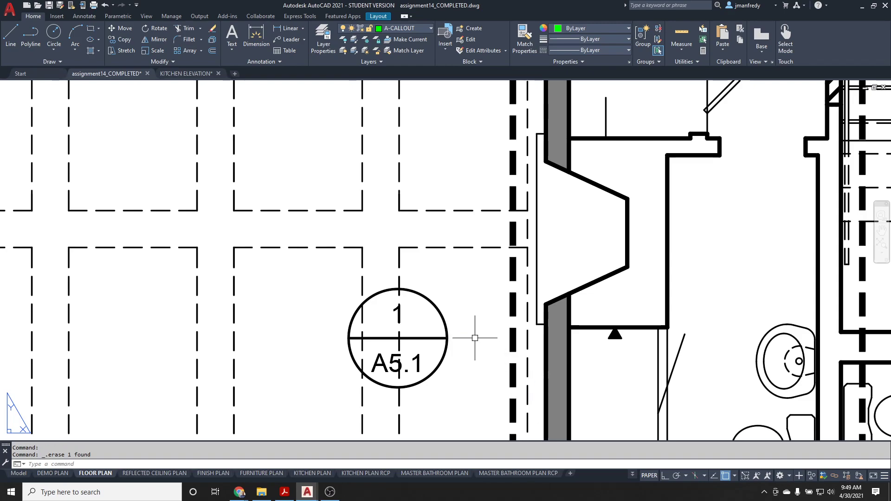
type("l")
key("Return")
left_click(447, 338)
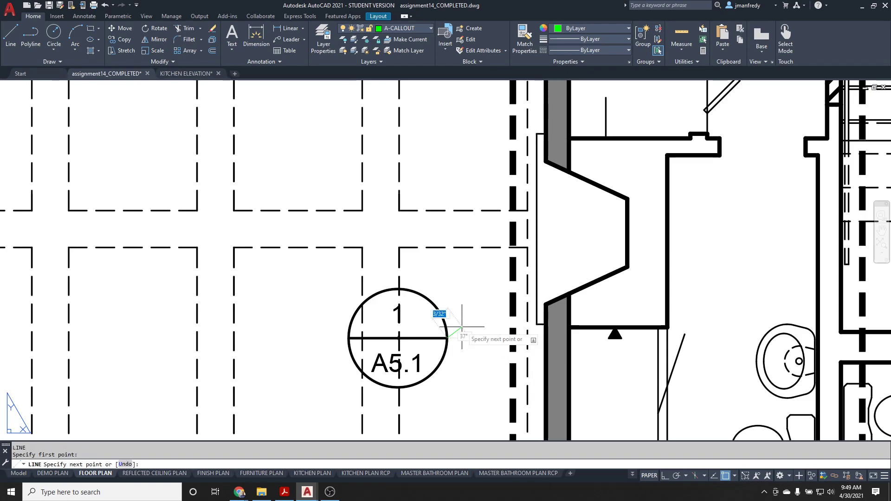
type("per")
key("Return")
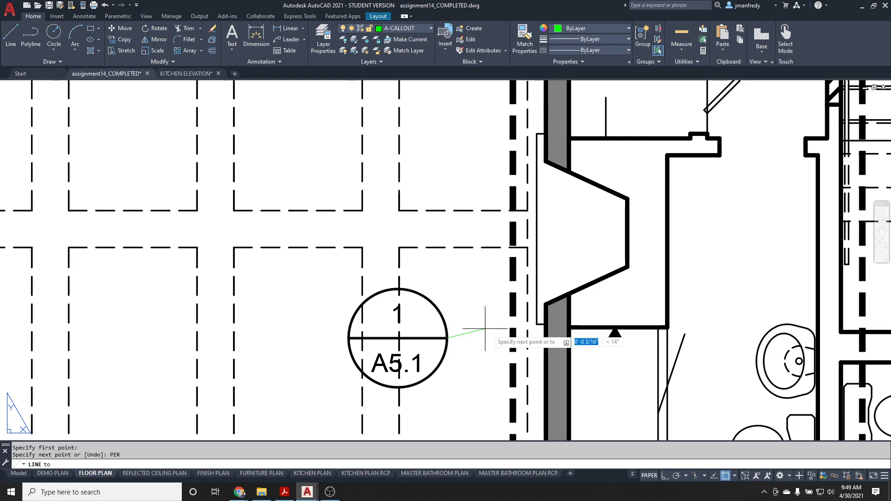
left_click(513, 338)
key("Escape")
scroll(455, 298, "down", 3)
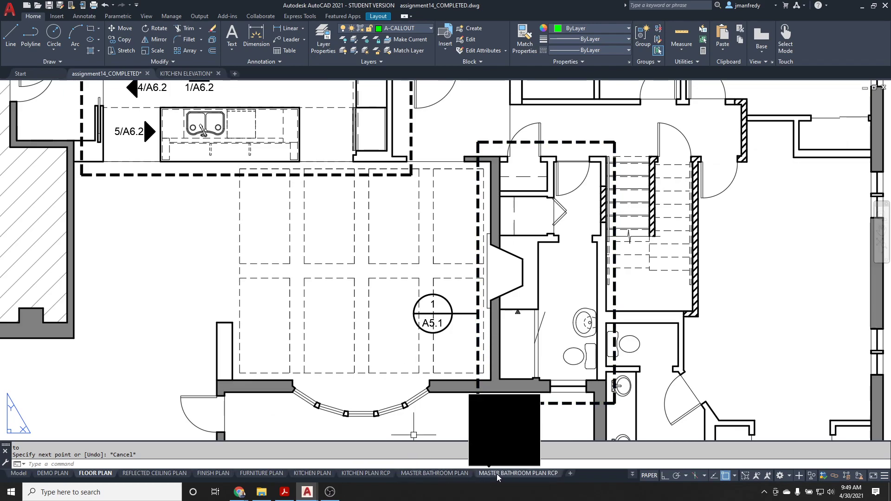
- Check the MASTER BATHROOM PLAN layout, then return to the FLOOR PLAN sheet
mouse_move(422, 477)
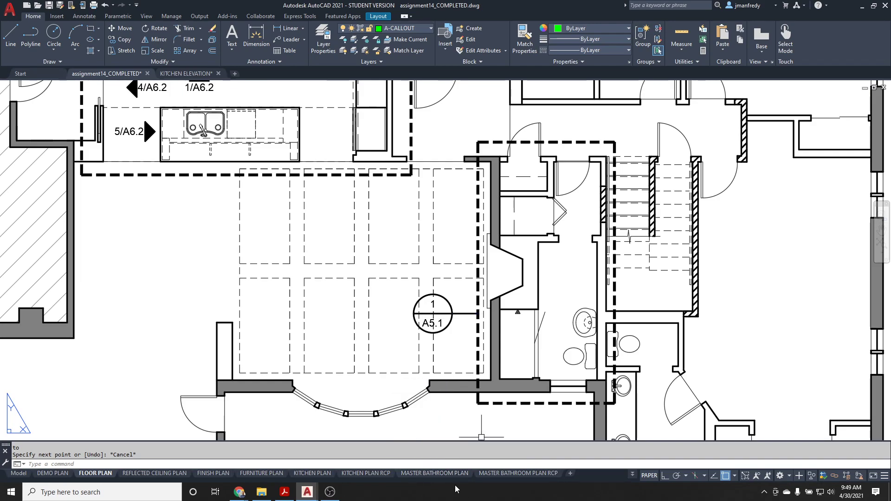
left_click(448, 475)
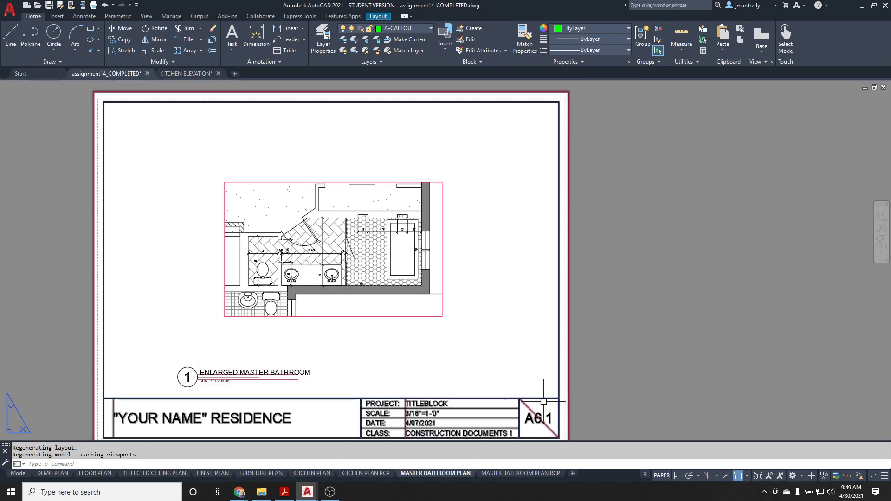
left_click(644, 474)
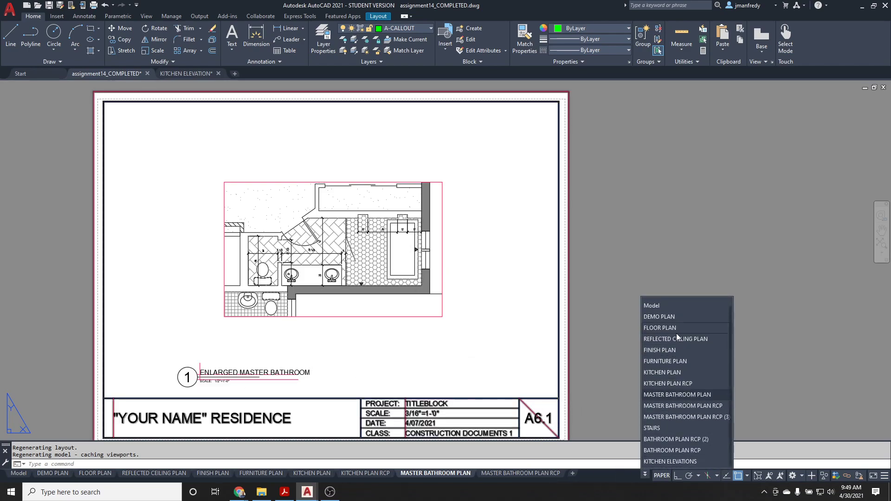
left_click(674, 321)
scroll(425, 316, "up", 2)
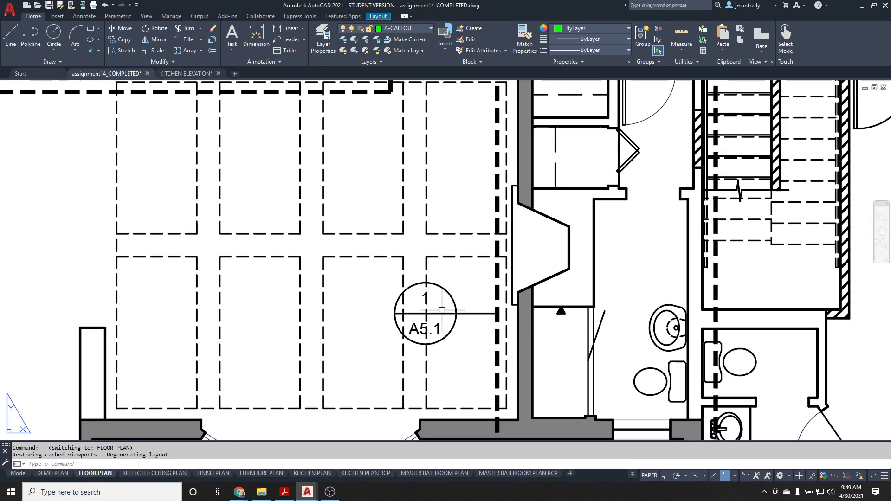
- Change the copied callout's CALLOUT_SHEET_TAG attribute to A6.1
double_click(425, 315)
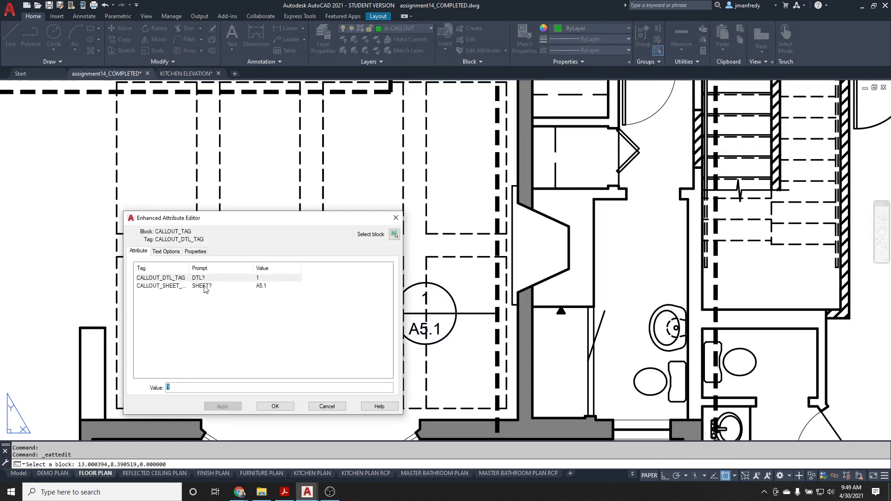
left_click(242, 287)
left_click(188, 388)
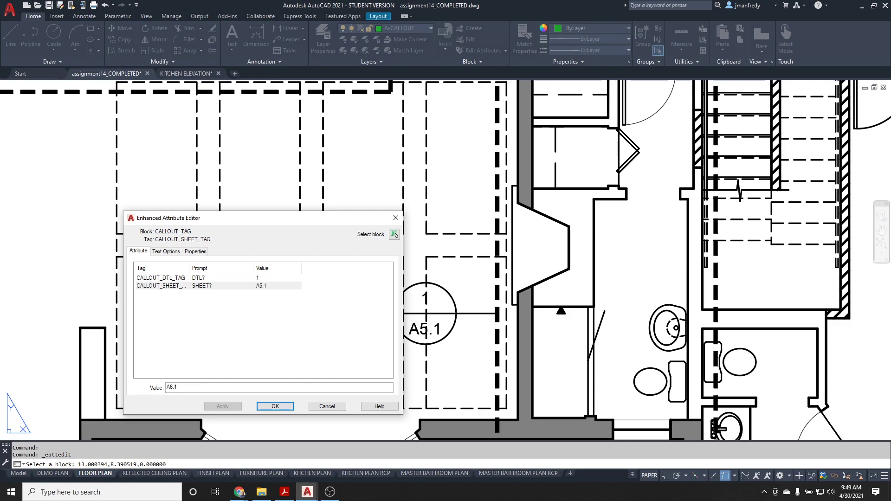
left_click(274, 409)
scroll(373, 323, "down", 6)
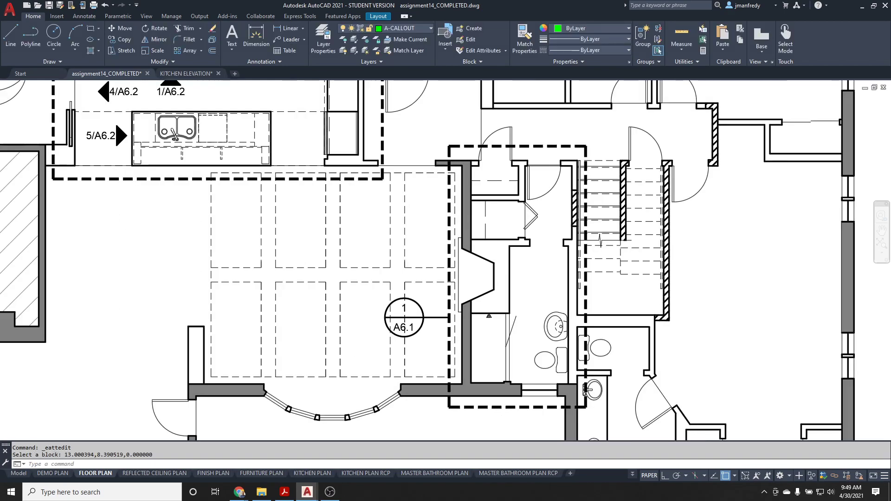
scroll(379, 325, "up", 5)
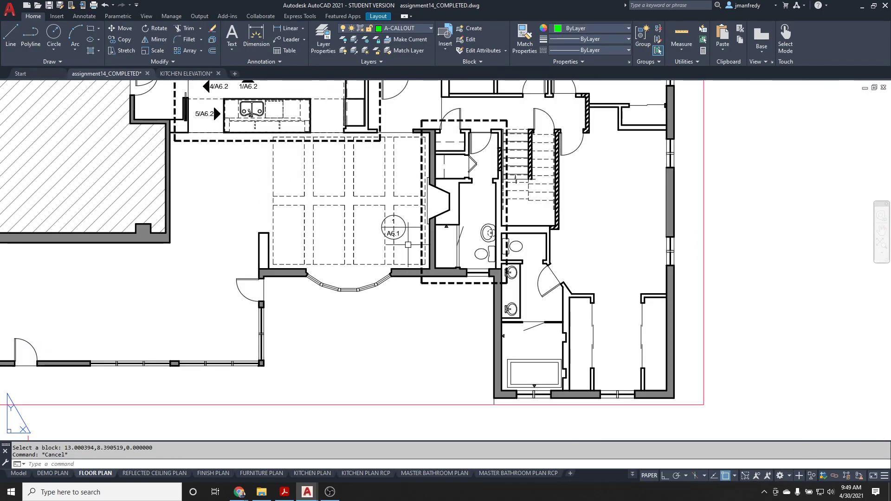
scroll(408, 244, "up", 2)
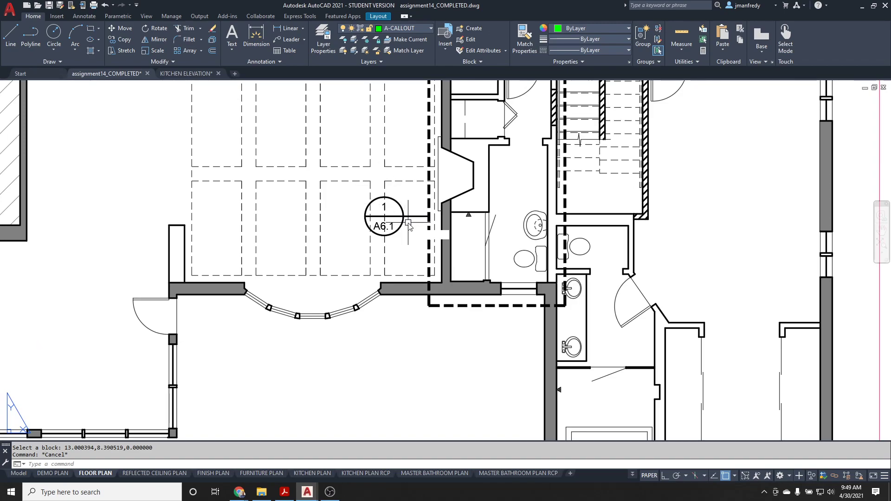
- Start mirroring the callout and its leader with MI, then cancel
type("mi")
key("Return")
left_click(447, 232)
left_click(375, 186)
key("Return")
left_click(408, 221)
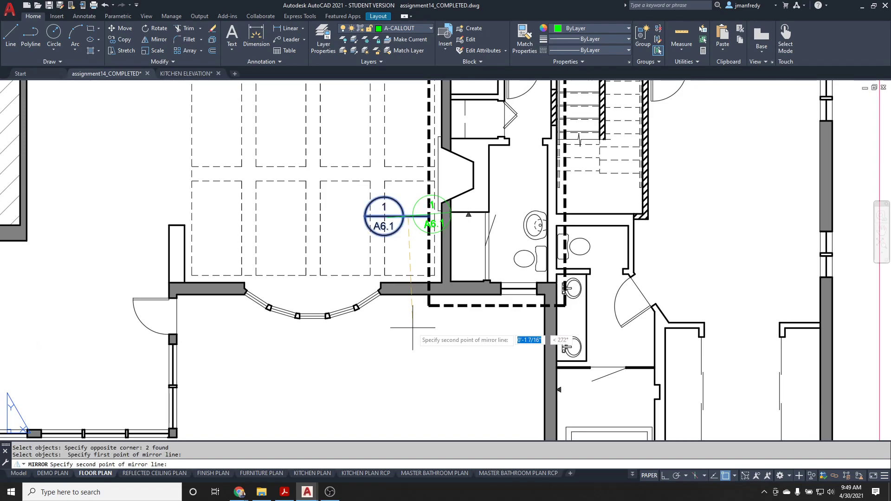
key("Escape")
- Retry the mirror on the windowed callout and leader, then abandon it
key("Return")
left_click(404, 208)
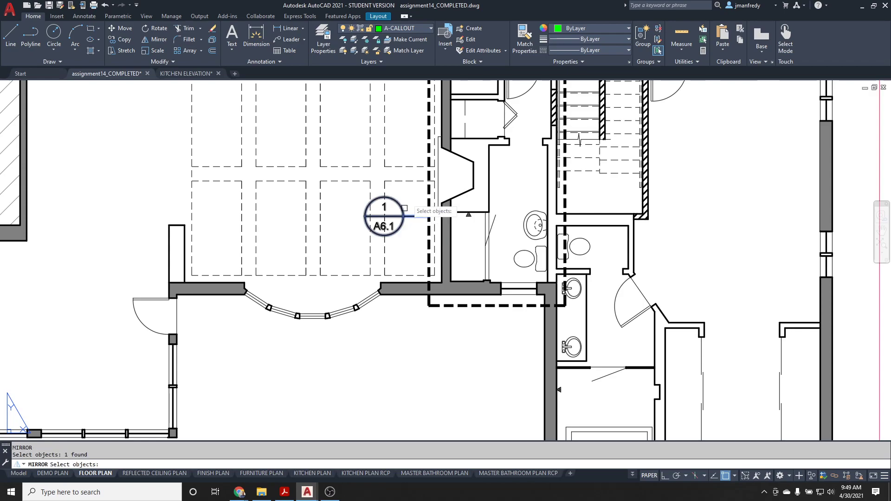
left_click(453, 193)
left_click(364, 237)
key("Return")
left_click(392, 238)
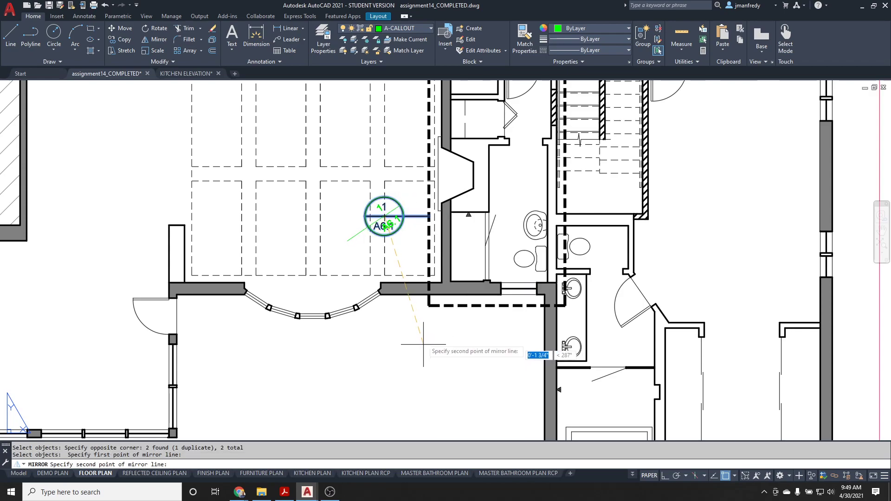
key("Escape")
key("Escape")
- Move the callout to just below the dashed bathroom outline
key("m")
key("Return")
left_click(392, 233)
key("Return")
left_click(398, 230)
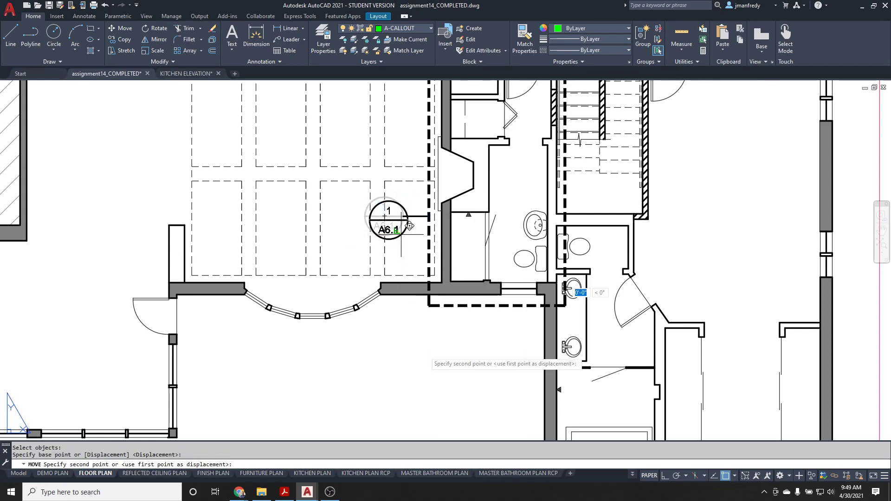
left_click(439, 342)
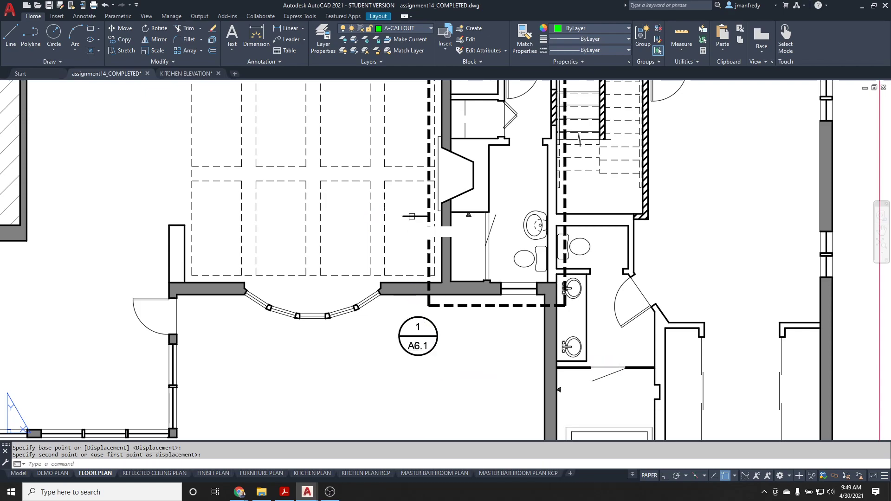
key("Return")
left_click(416, 250)
key("Escape")
scroll(437, 307, "up", 4)
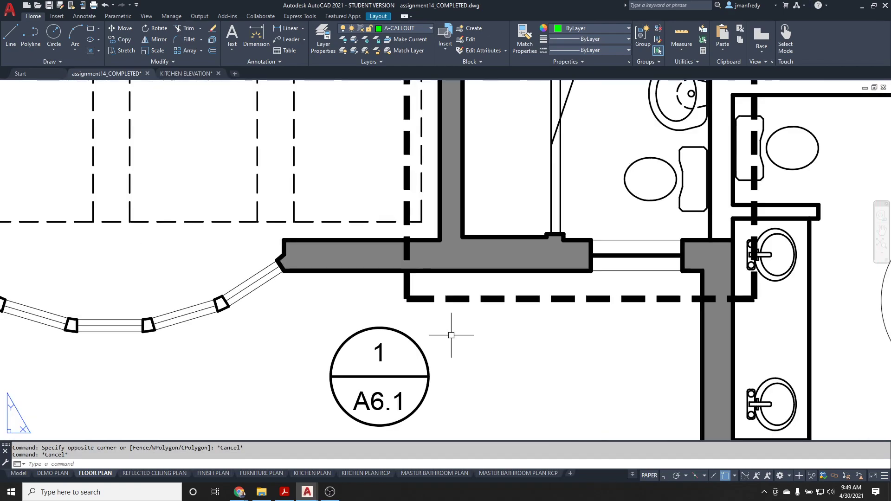
- Draw an orthogonal polyline leader from the bubble's right edge across, then up to the dashed rectangle
type("PL")
key("Return")
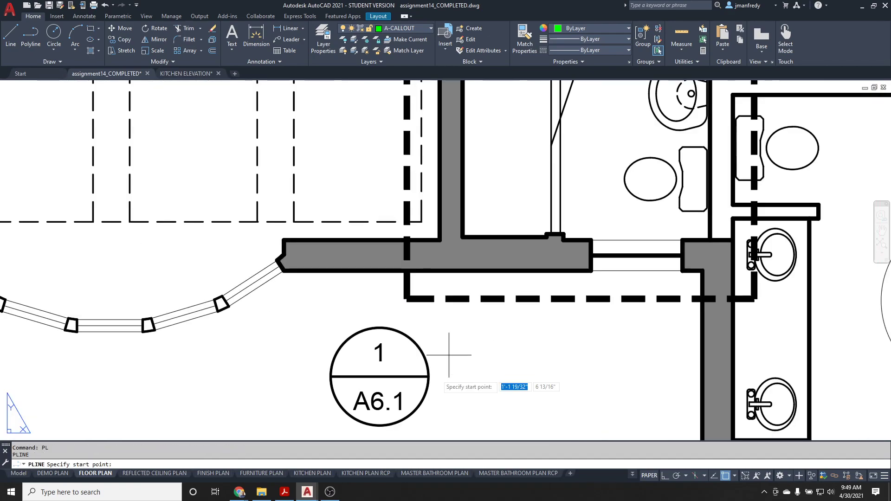
left_click(428, 376)
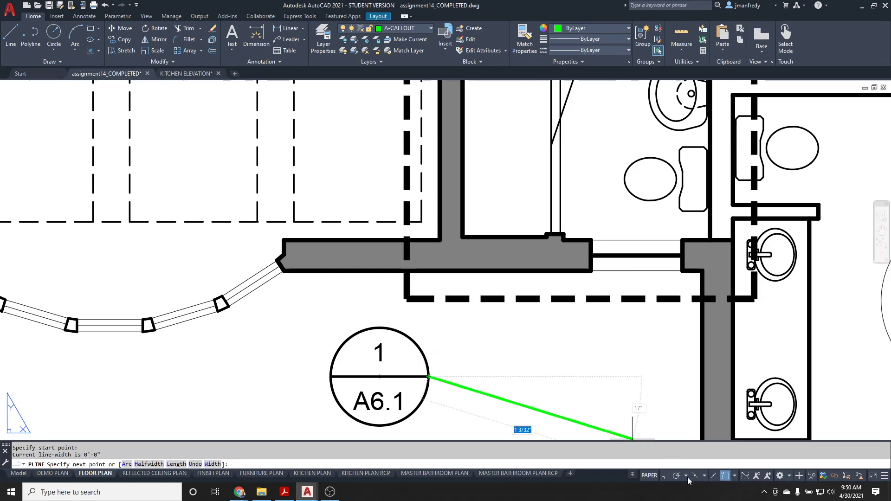
key("F8")
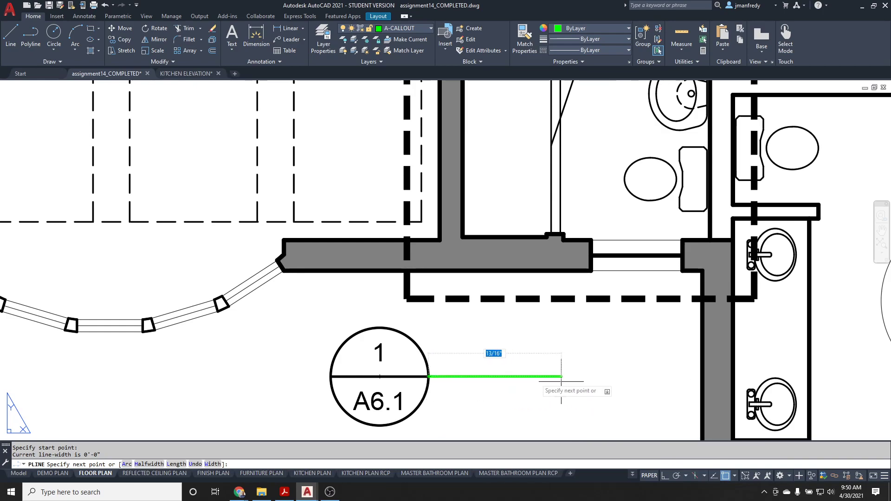
left_click(462, 376)
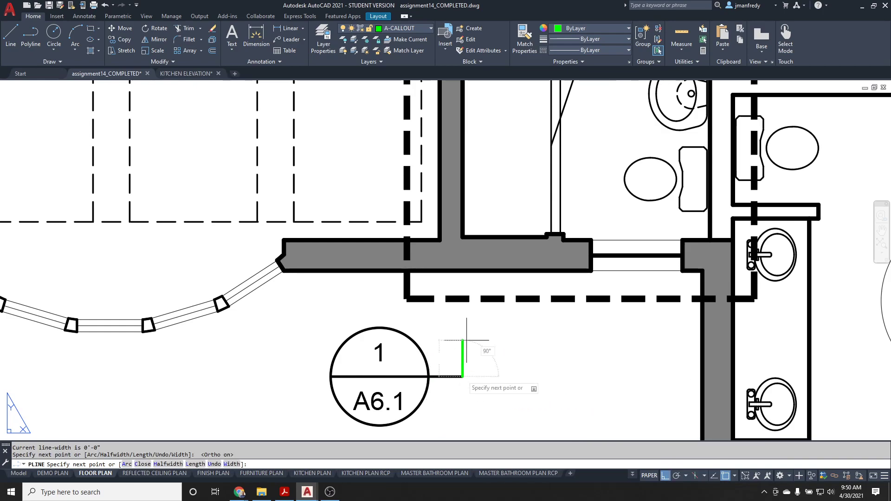
left_click(463, 301)
key("Escape")
key("Escape")
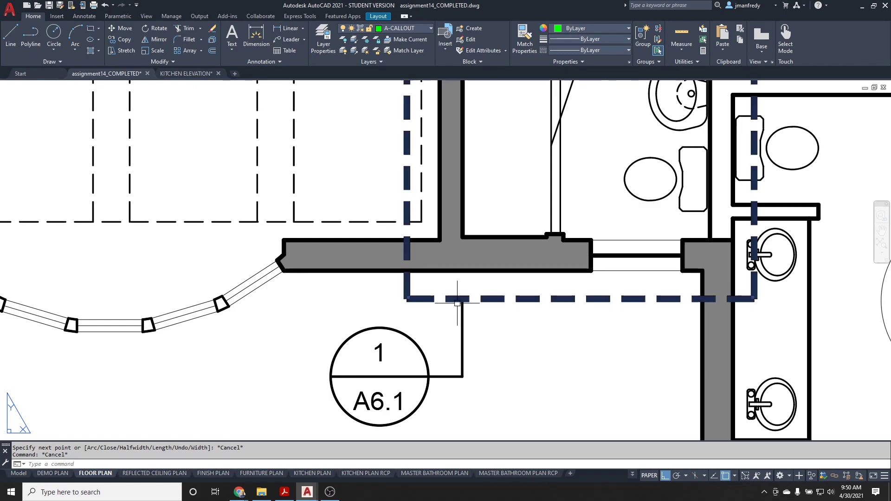
scroll(457, 306, "down", 5)
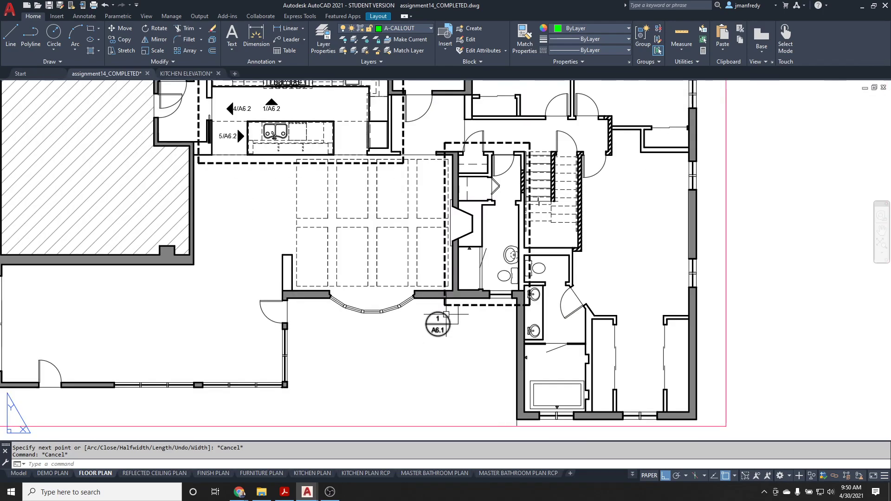
- Zoom extents to show the full A1.1 title block and activate the floor plan viewport
scroll(432, 321, "down", 2)
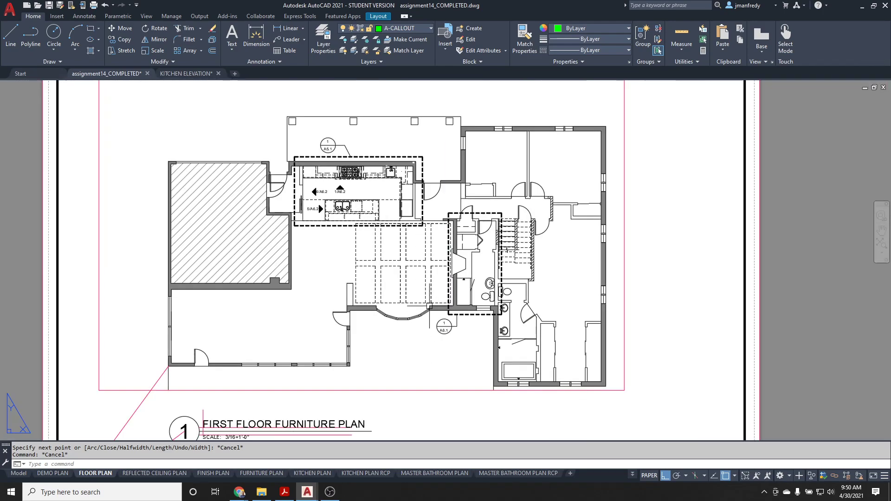
type("z")
key("Return")
type("e")
key("Return")
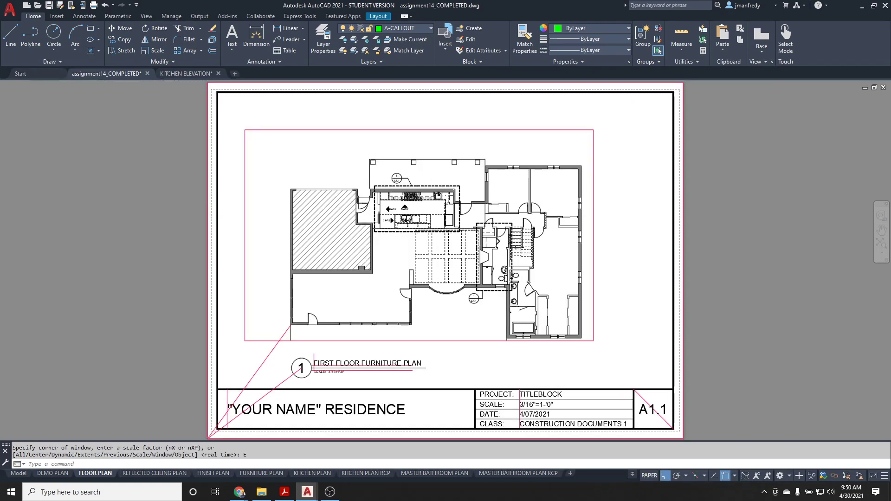
scroll(368, 194, "up", 4)
scroll(366, 195, "down", 3)
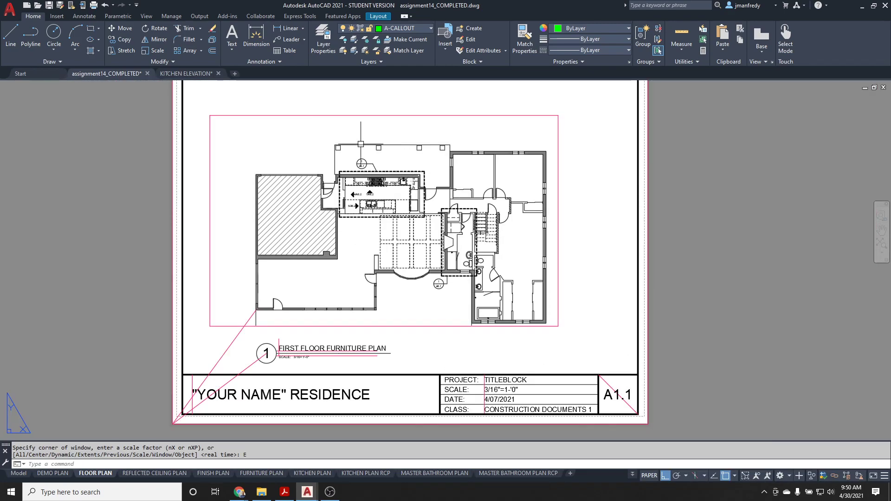
scroll(352, 204, "up", 3)
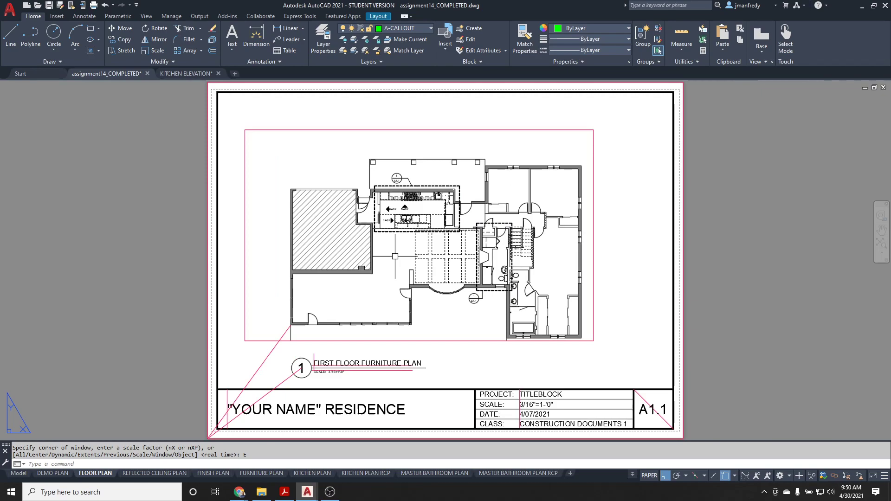
double_click(396, 257)
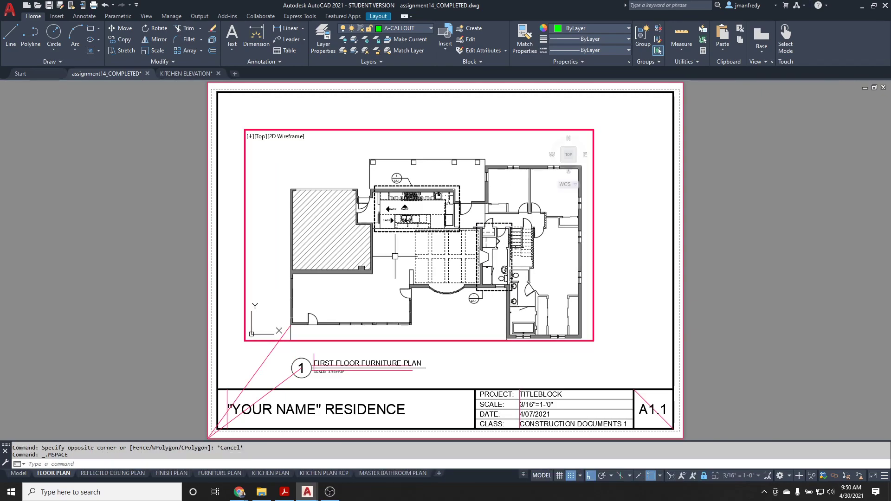
- Restore the FLOOR PLAN layer state through Layer Properties, hiding the dashed callout frames
type("LA")
key("Return")
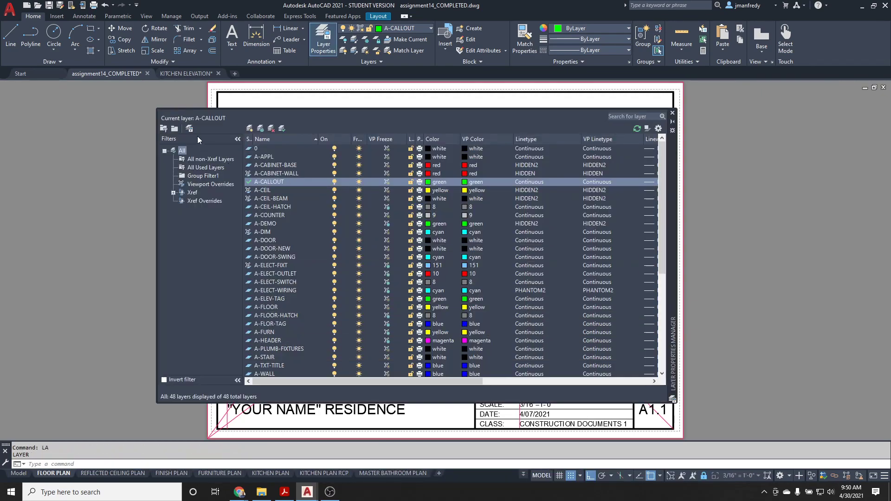
key("alt+s")
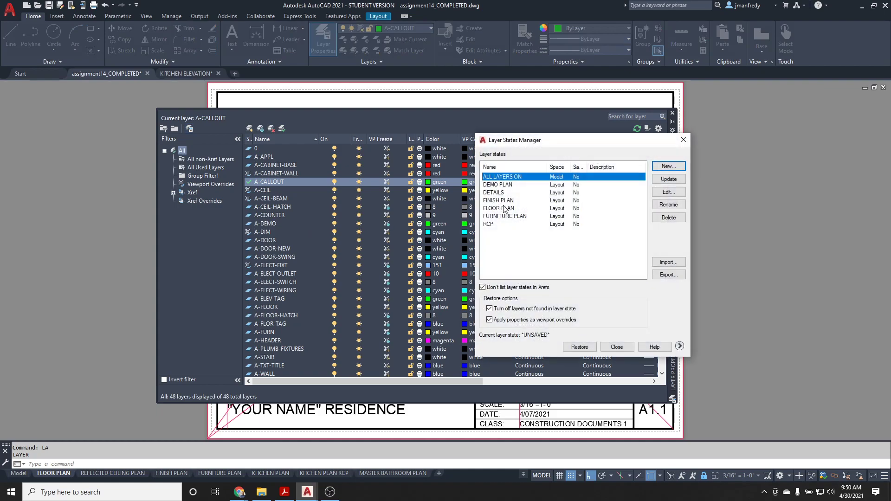
left_click(505, 208)
left_click(589, 346)
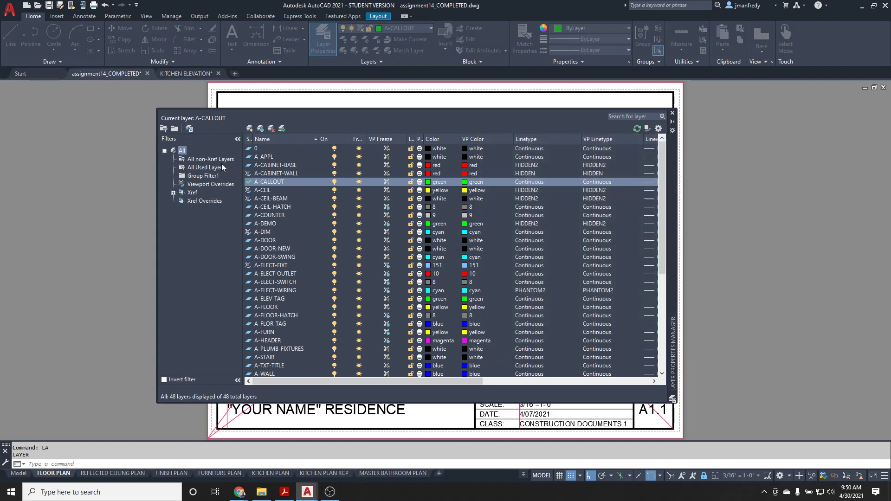
left_click(673, 113)
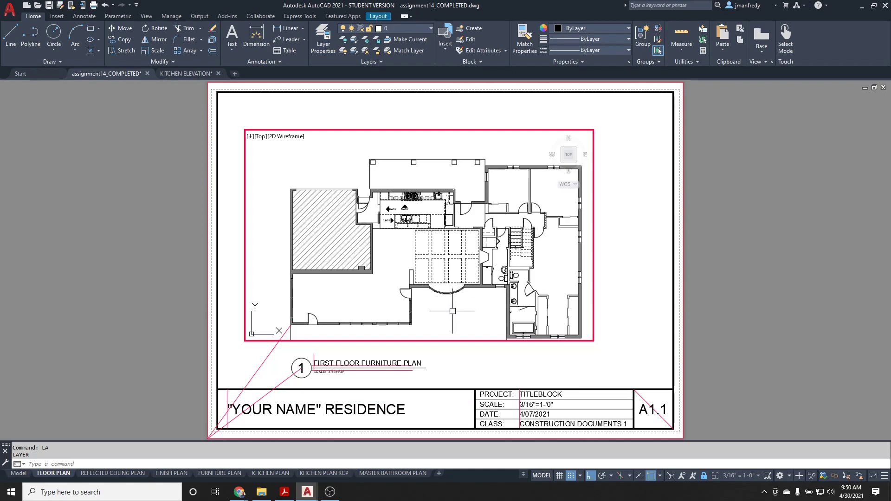
- Edit the FLOOR PLAN layer state to add the A-CALLOUT layer
type("LA")
key("Return")
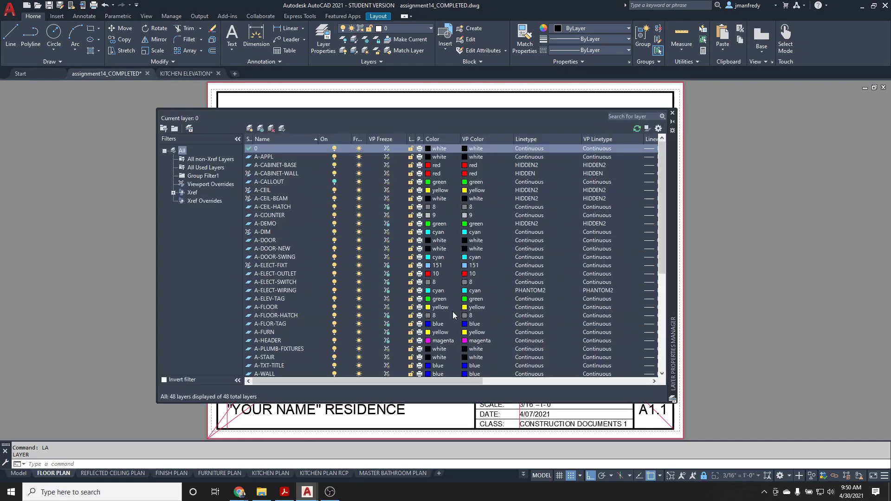
left_click(192, 130)
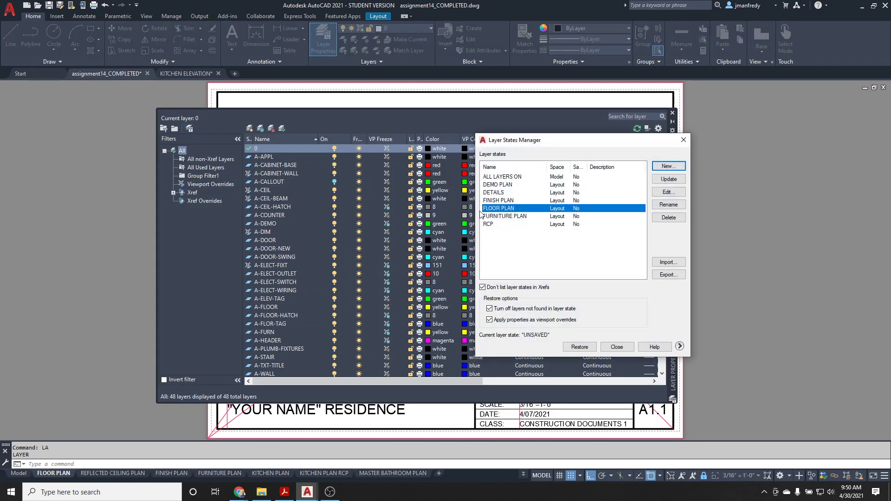
left_click(669, 192)
left_click(258, 357)
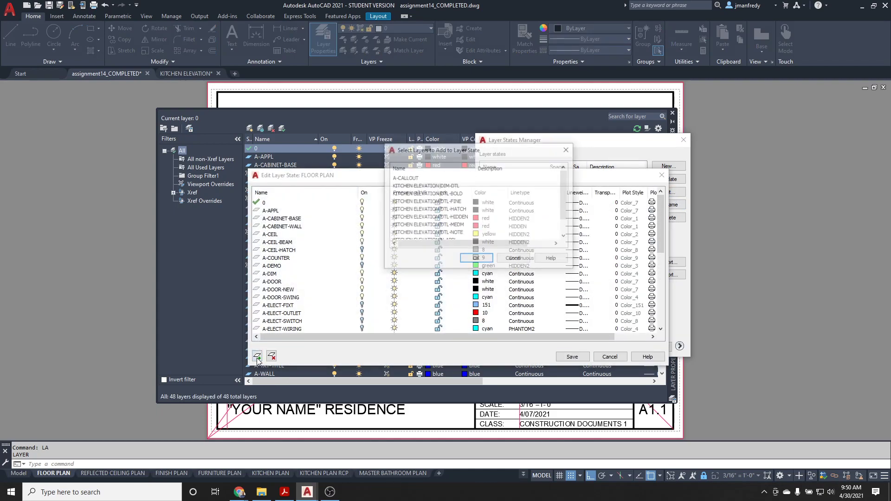
left_click(413, 178)
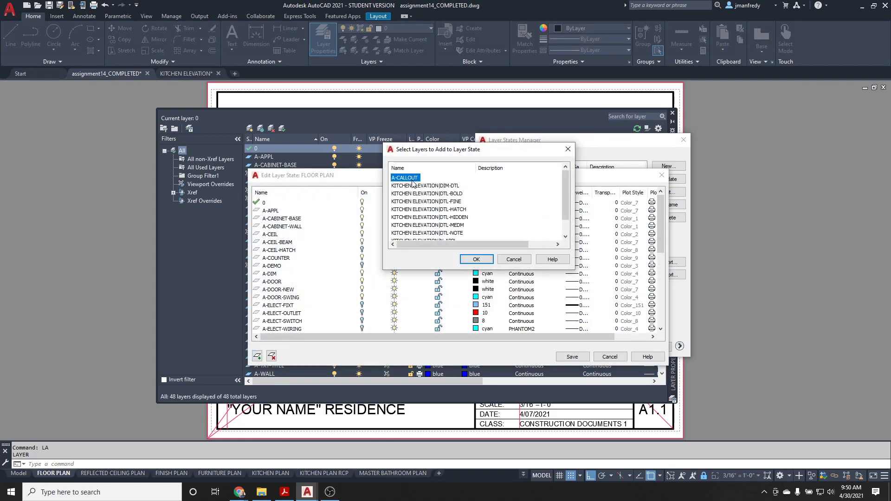
left_click(476, 259)
left_click(272, 235)
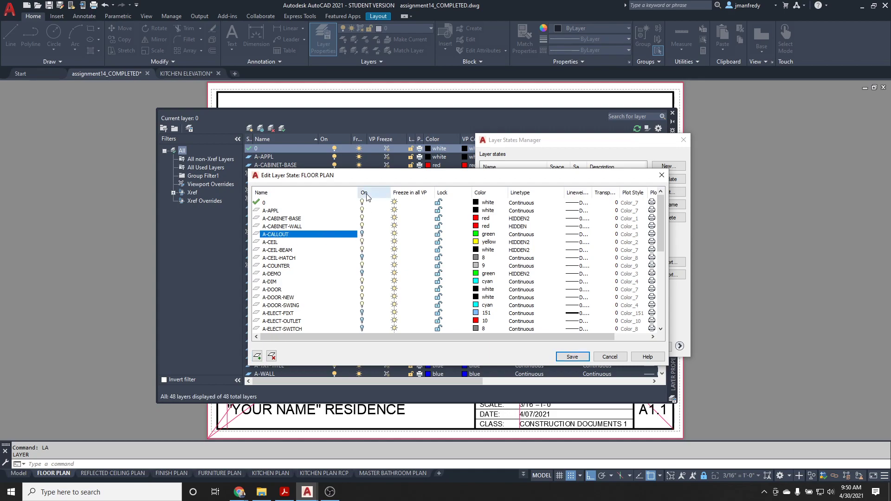
- Save and restore the updated FLOOR PLAN state, then exit the viewport to paper space
left_click(576, 357)
left_click(587, 350)
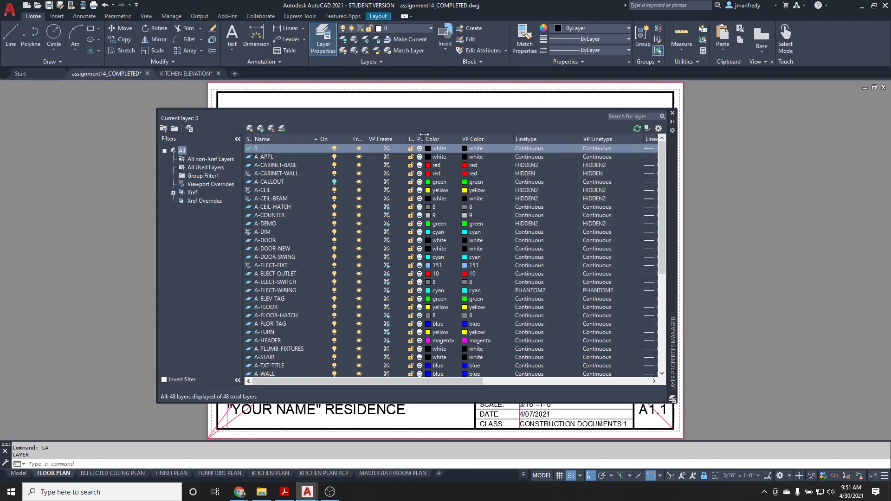
left_click(672, 113)
double_click(649, 202)
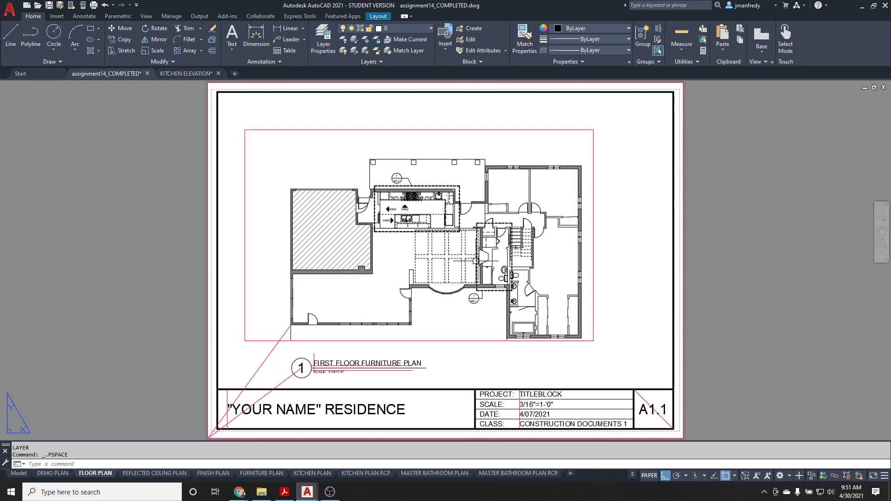
scroll(481, 309, "up", 2)
left_click(483, 279)
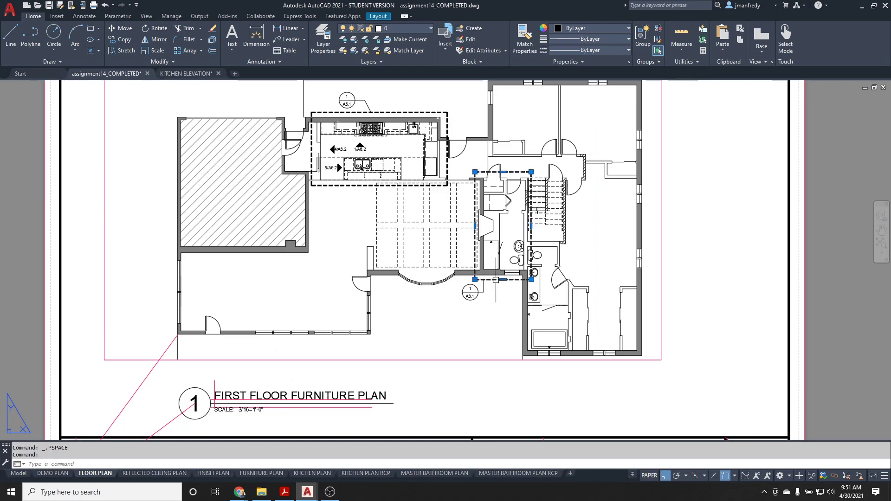
mouse_move(482, 293)
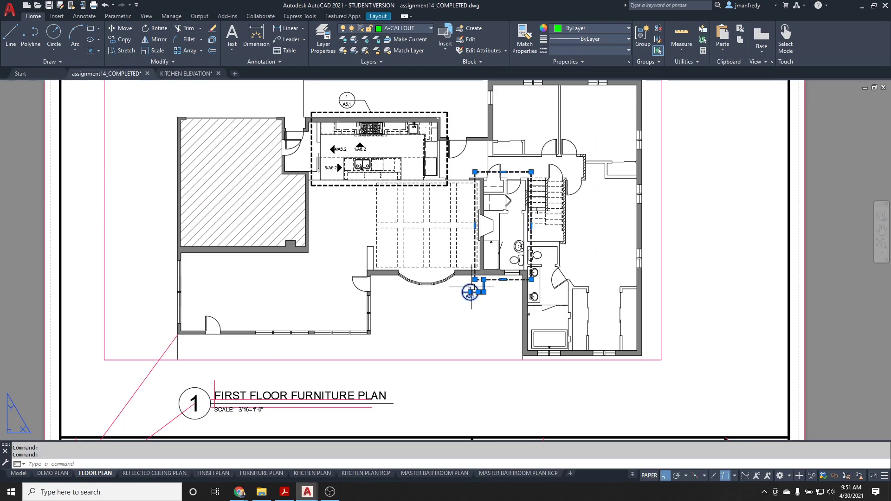
key("Escape")
key("Escape")
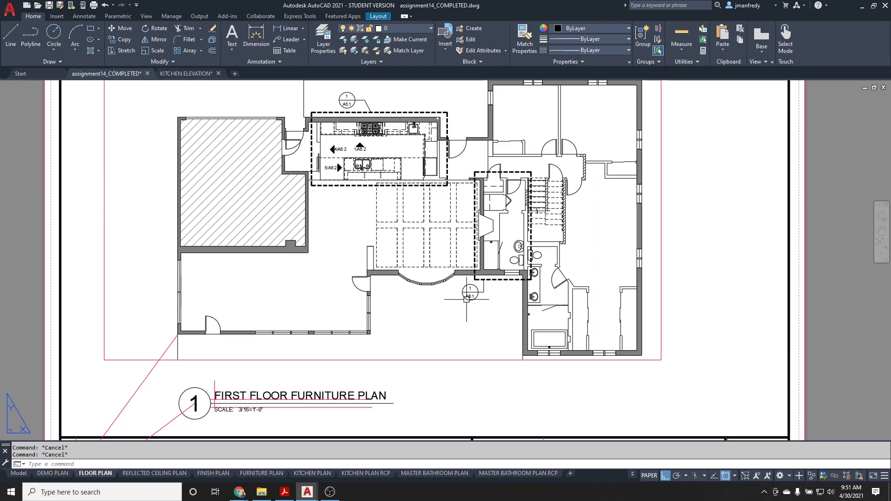
type("z")
key("Return")
type("e")
key("Return")
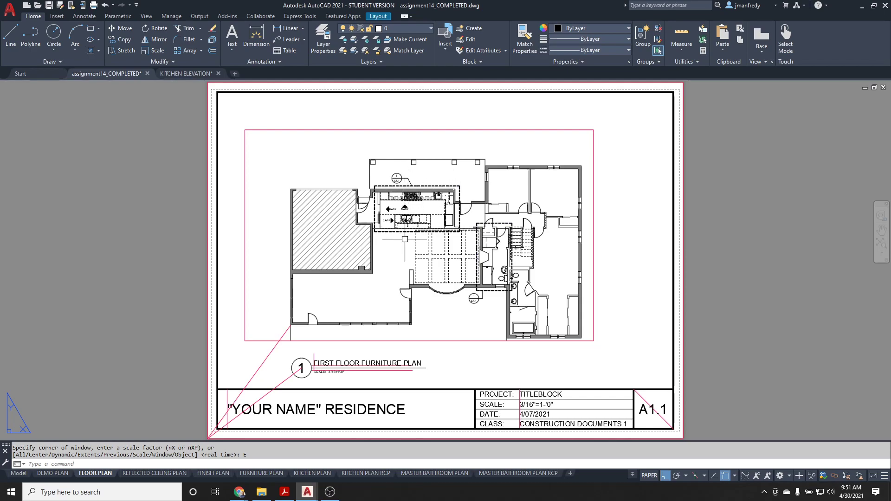
scroll(530, 257, "up", 4)
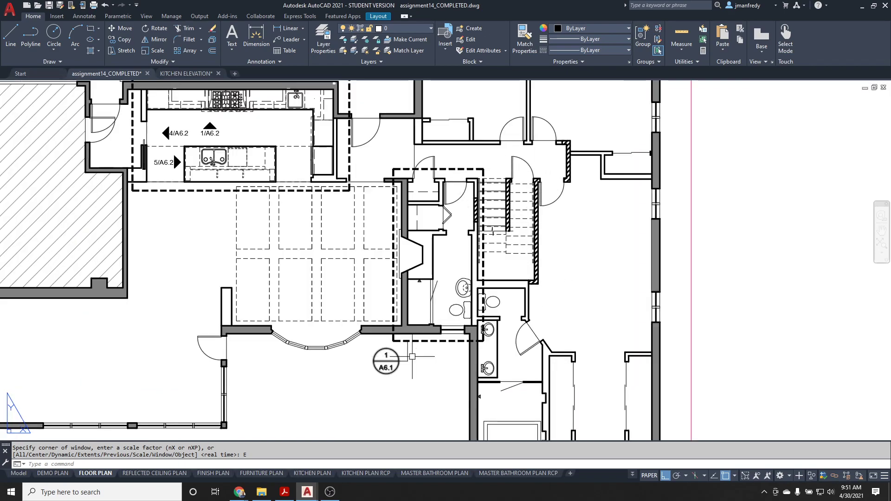
scroll(442, 251, "down", 3)
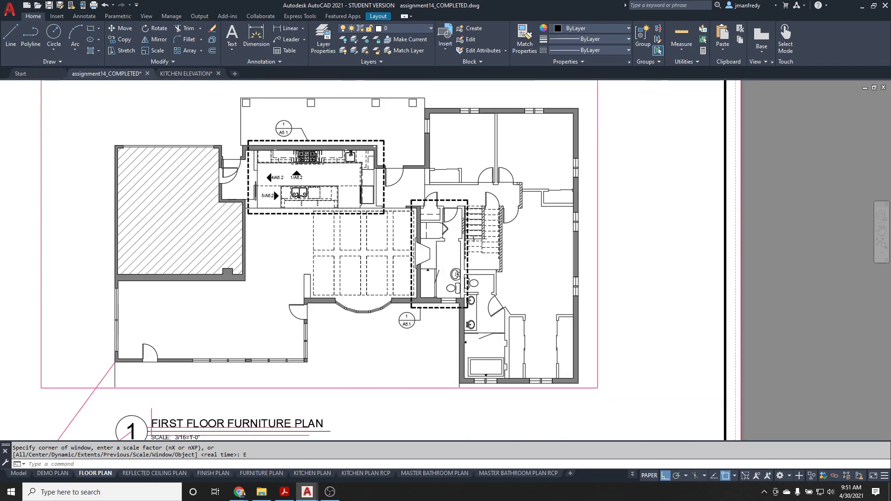
scroll(495, 344, "up", 3)
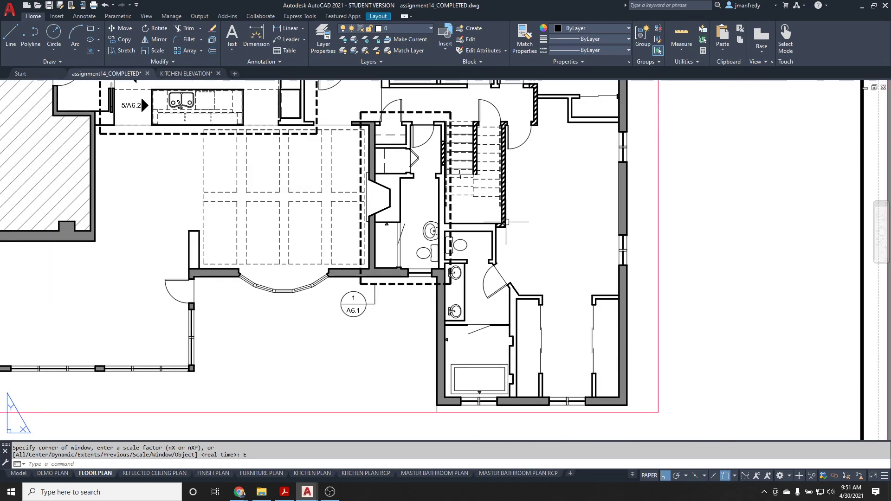
middle_click_drag(489, 120, 511, 153)
scroll(508, 216, "down", 2)
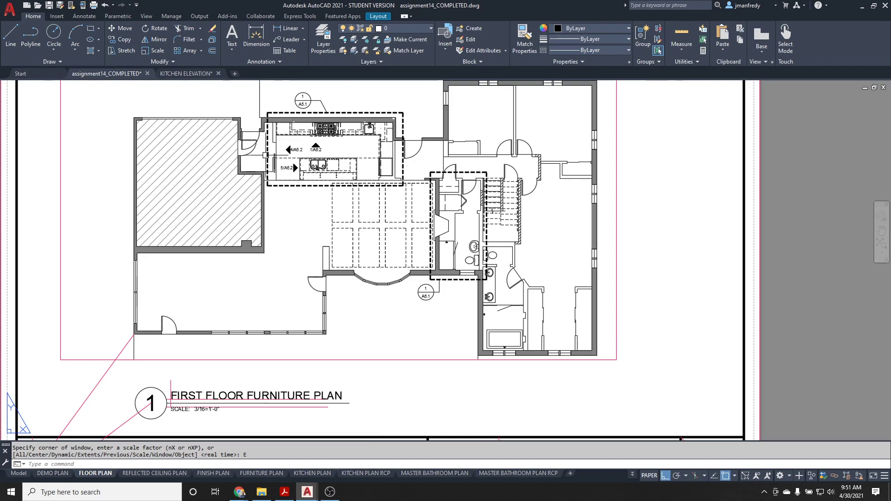